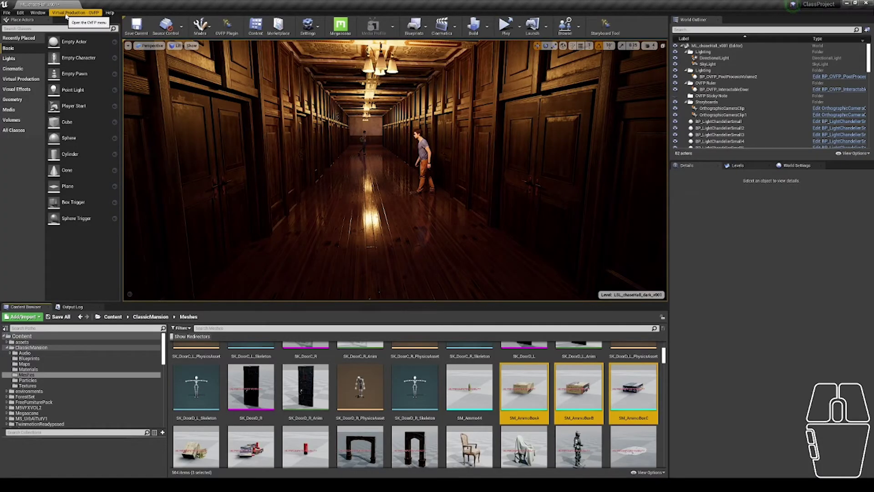
Open the Batch Rename tool from the OVFP Plugin's Open Virtual Film Project Tools panel.
{"action": "left_click", "coordinate": [233, 36]}
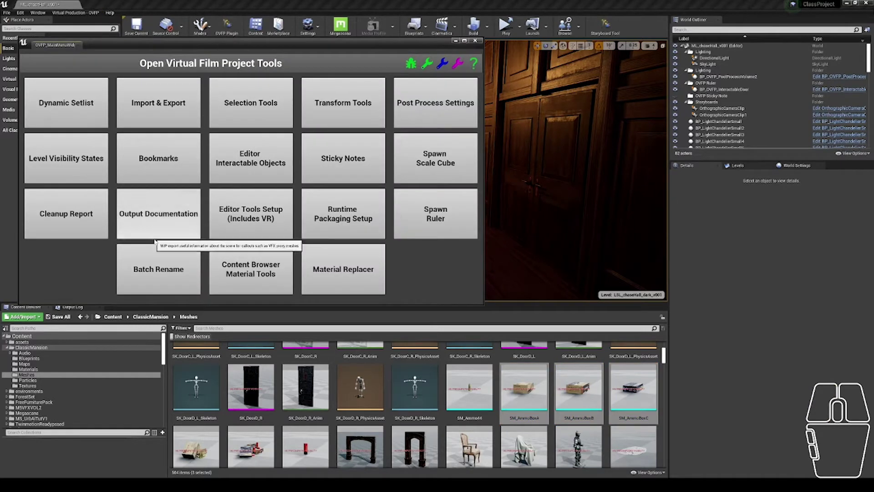
{"action": "left_click", "coordinate": [159, 251]}
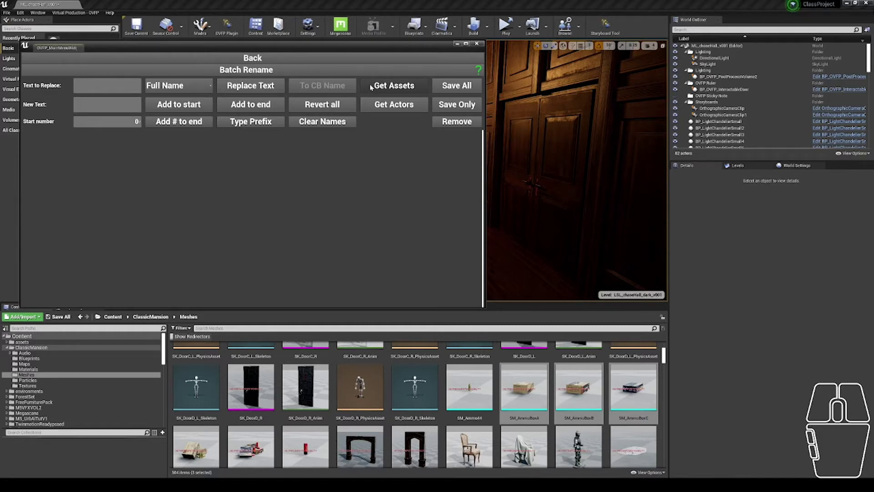
Select the six BP_LightChandelierSmall actors and load them into the Batch Rename list with Get Actors.
{"action": "scroll", "coordinate": [729, 113], "scroll_direction": "down", "scroll_amount": 2}
{"action": "left_click", "coordinate": [718, 67]}
{"action": "left_click", "coordinate": [722, 100], "text": "shift"}
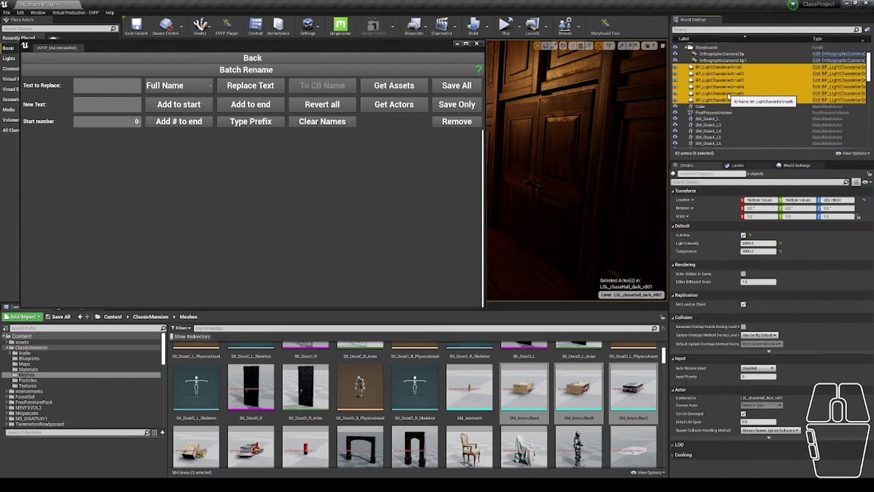
{"action": "left_click", "coordinate": [721, 67]}
{"action": "left_click", "coordinate": [727, 98], "text": "shift"}
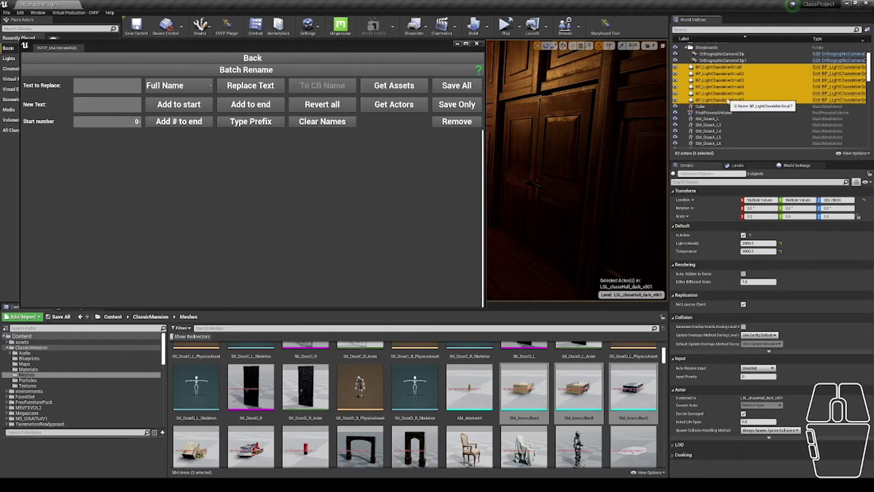
{"action": "left_click", "coordinate": [466, 43]}
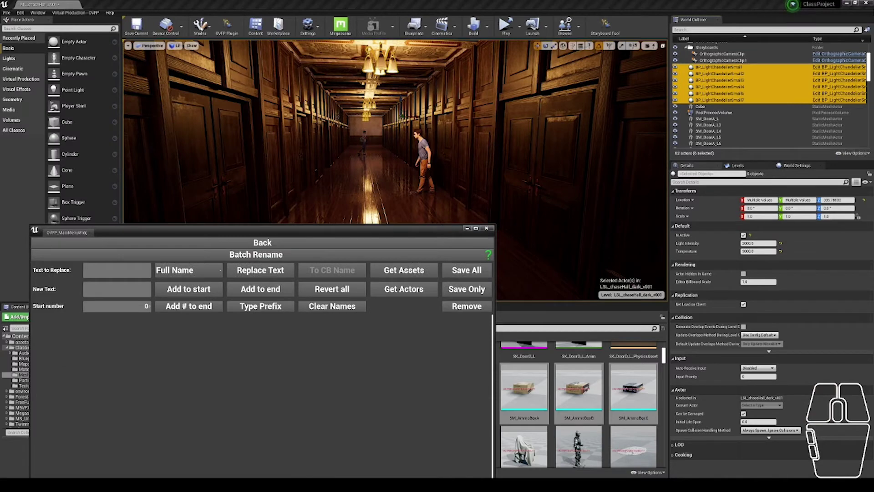
{"action": "left_click", "coordinate": [404, 289]}
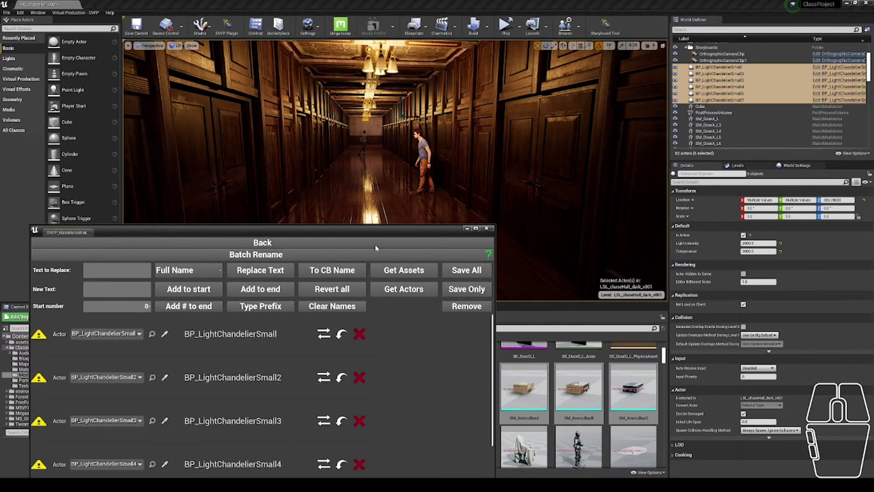
{"action": "left_click_drag", "start_coordinate": [366, 234], "coordinate": [415, 161]}
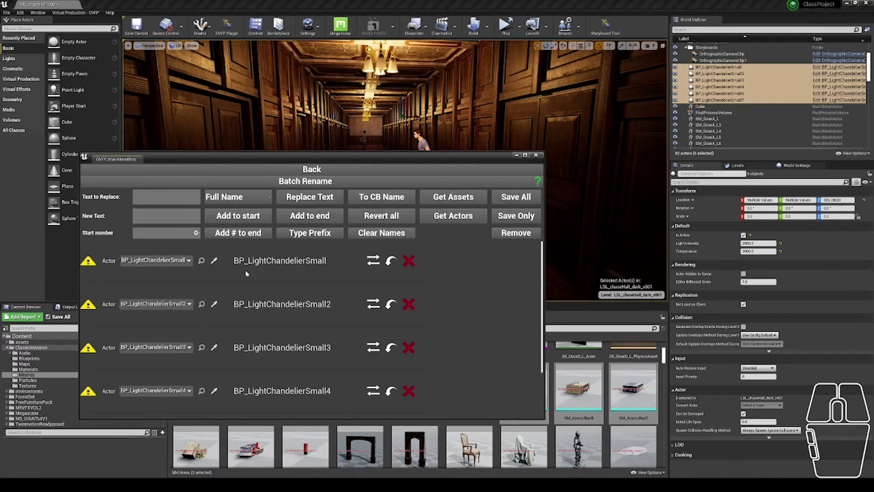
{"action": "left_click", "coordinate": [235, 261]}
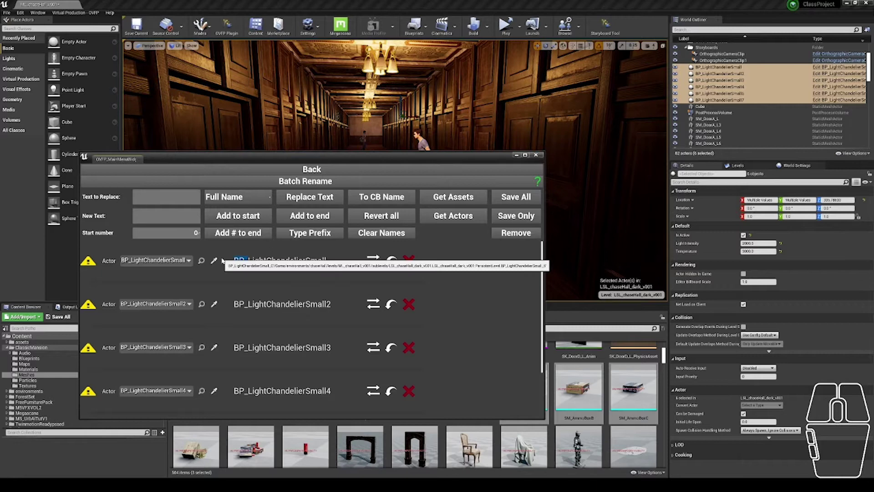
Strip the BP_ prefix from all chandelier names in Only Prefix mode, then return to Full Name.
{"action": "left_click", "coordinate": [165, 197]}
{"action": "type", "text": "BP_"}
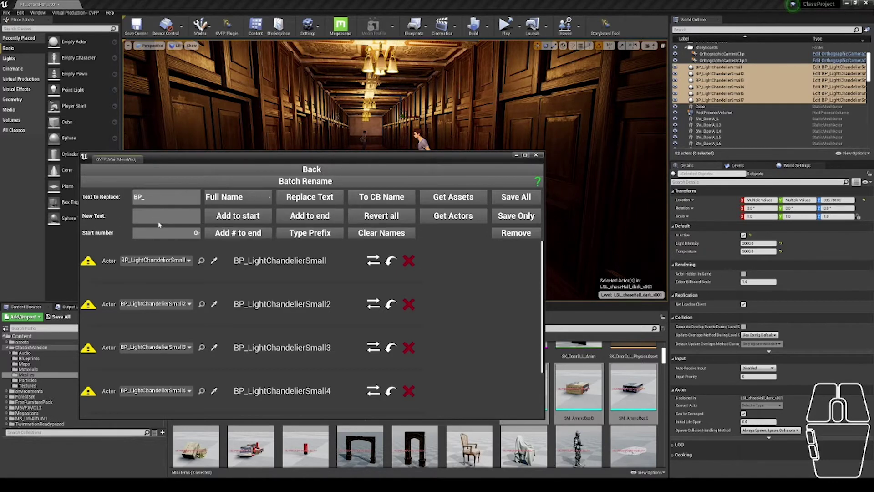
{"action": "left_click", "coordinate": [238, 198]}
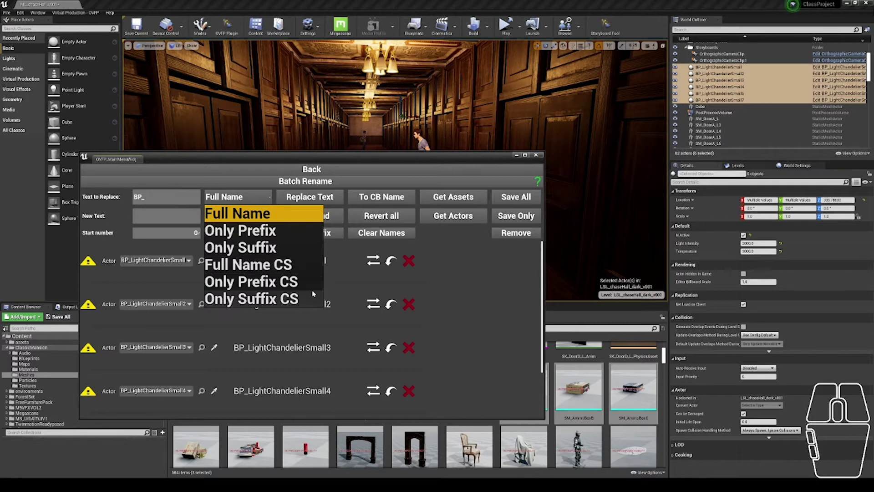
{"action": "left_click", "coordinate": [291, 230]}
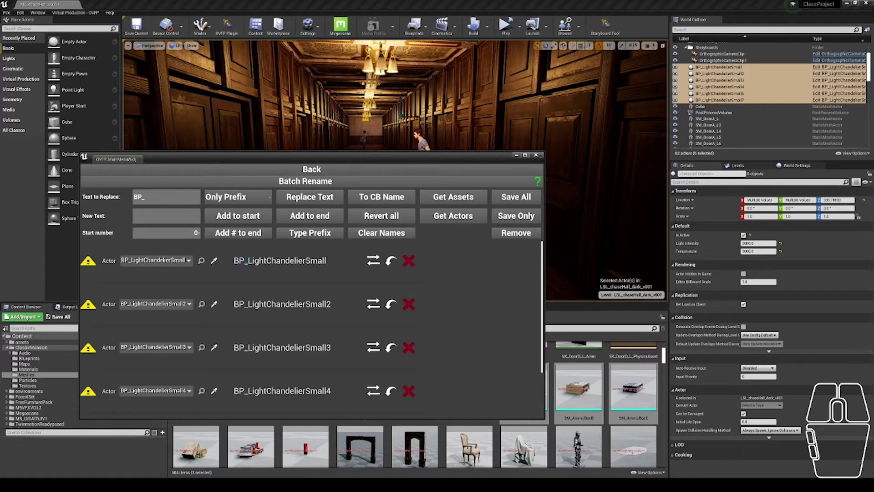
{"action": "type", "text": "BP_"}
{"action": "left_click", "coordinate": [337, 270]}
{"action": "left_click", "coordinate": [323, 204]}
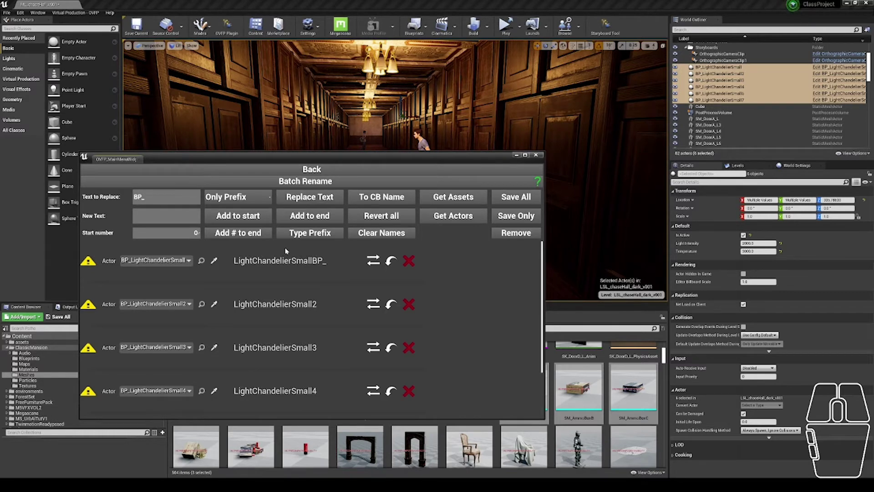
{"action": "left_click", "coordinate": [246, 197]}
{"action": "left_click", "coordinate": [246, 219]}
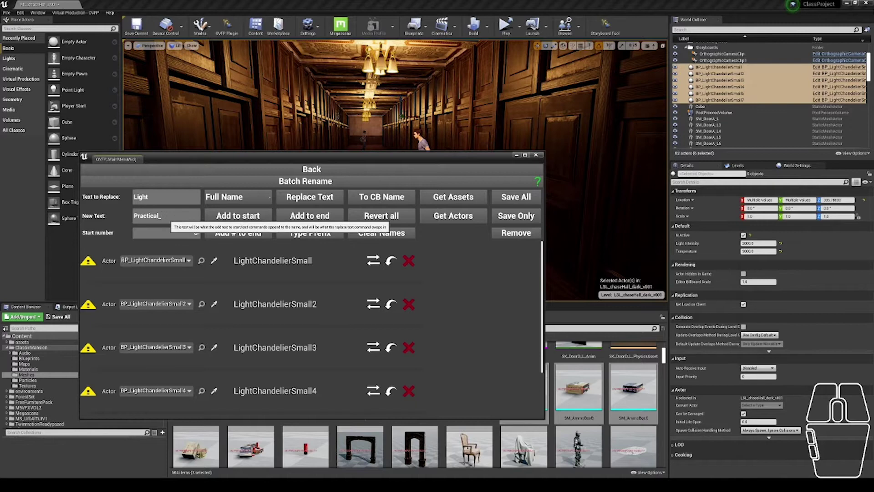
Replace Light with Practical_ in every pending chandelier name.
{"action": "left_click", "coordinate": [310, 197]}
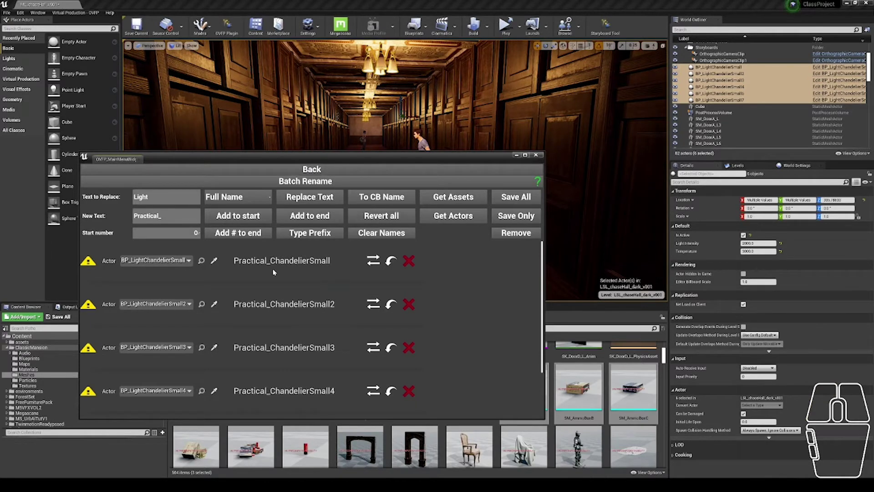
{"action": "scroll", "coordinate": [275, 371], "scroll_direction": "down", "scroll_amount": 4}
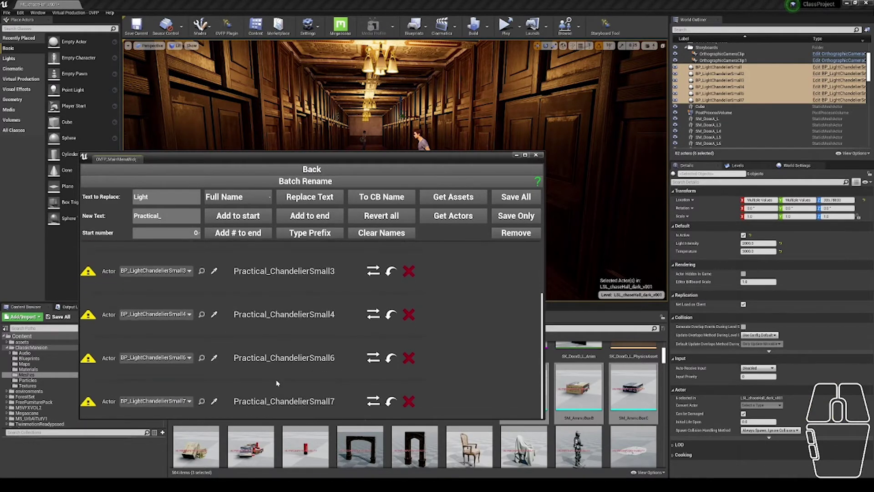
{"action": "scroll", "coordinate": [280, 372], "scroll_direction": "up", "scroll_amount": 4}
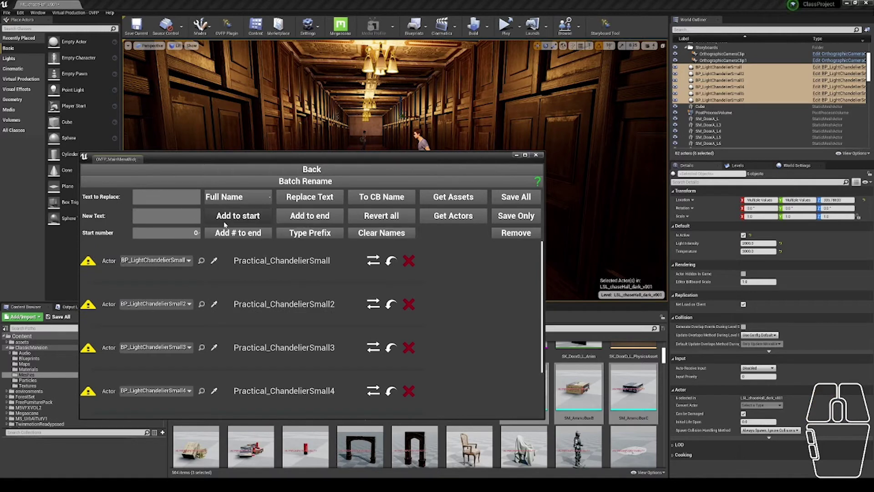
Add the LX_ prefix to the start and Cat to the end of every name.
{"action": "type", "text": "LX_"}
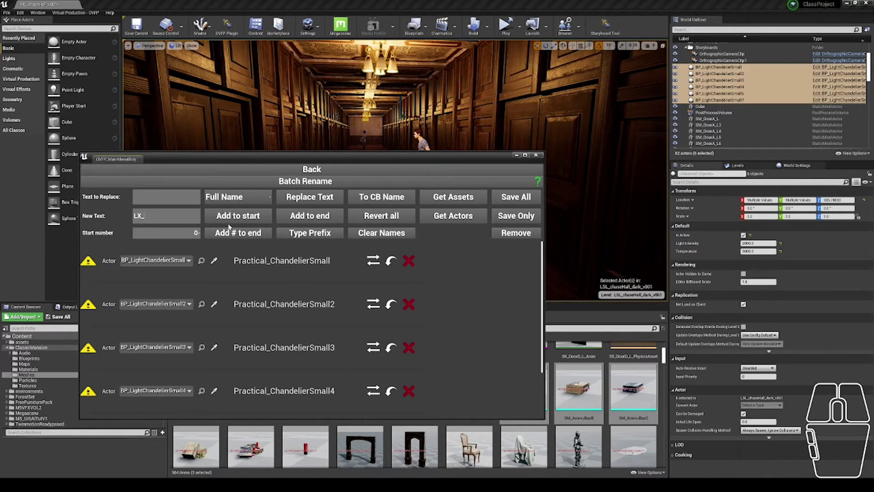
{"action": "left_click", "coordinate": [229, 224]}
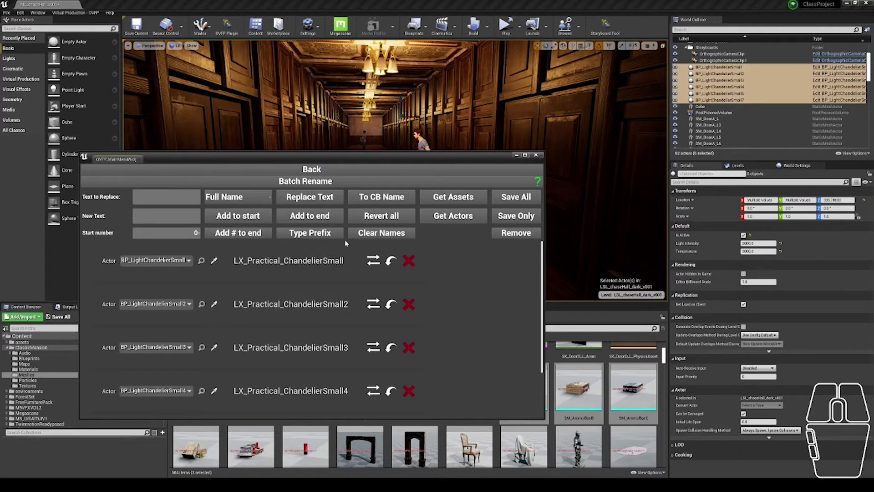
{"action": "type", "text": "Cat"}
{"action": "left_click", "coordinate": [309, 215]}
Set the start number to 1 and append numbering 001–006 to the chandelier names.
{"action": "left_click", "coordinate": [192, 231]}
{"action": "left_click", "coordinate": [240, 233]}
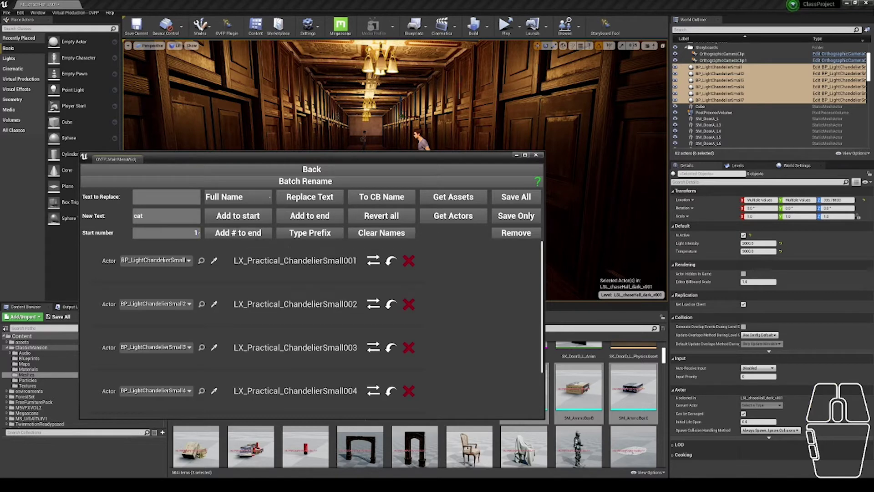
{"action": "left_click", "coordinate": [355, 261]}
{"action": "scroll", "coordinate": [353, 292], "scroll_direction": "down", "scroll_amount": 1}
{"action": "scroll", "coordinate": [353, 292], "scroll_direction": "down", "scroll_amount": 1}
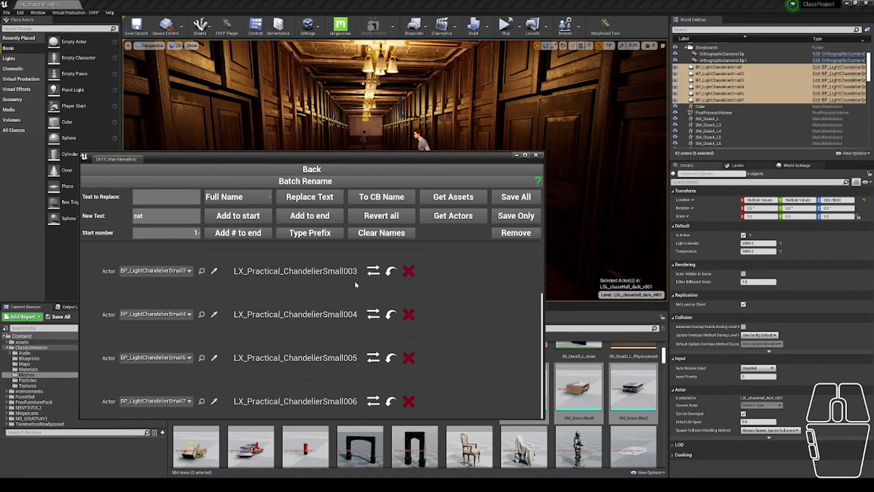
{"action": "scroll", "coordinate": [356, 284], "scroll_direction": "up", "scroll_amount": 3}
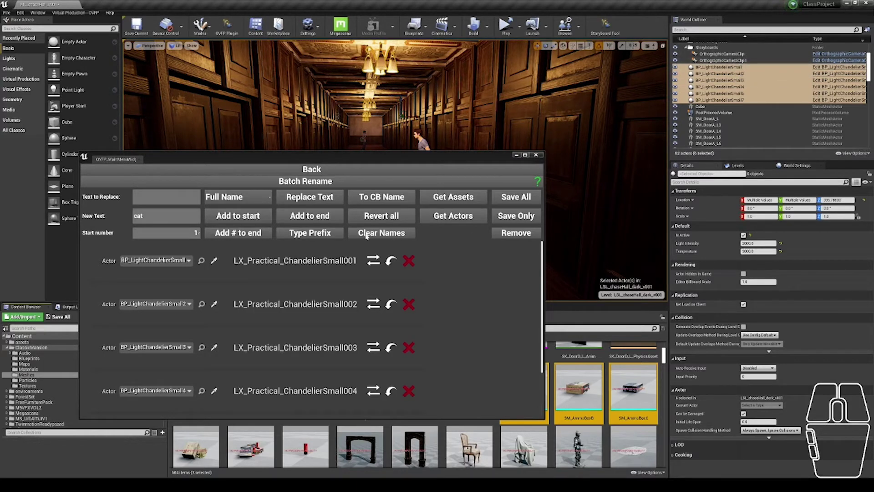
Restore the accidentally deleted first-row name, then Save All to rename the six chandelier actors.
{"action": "left_click_drag", "start_coordinate": [358, 260], "coordinate": [112, 260]}
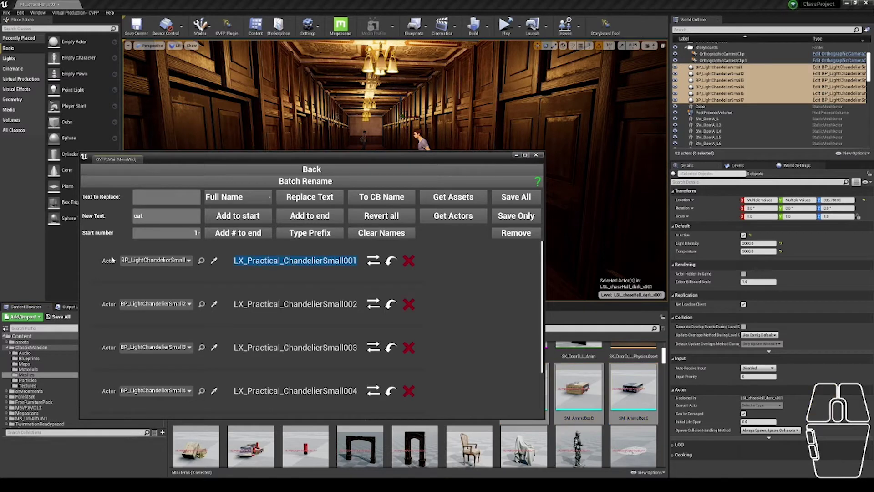
{"action": "key", "text": "BackSpace"}
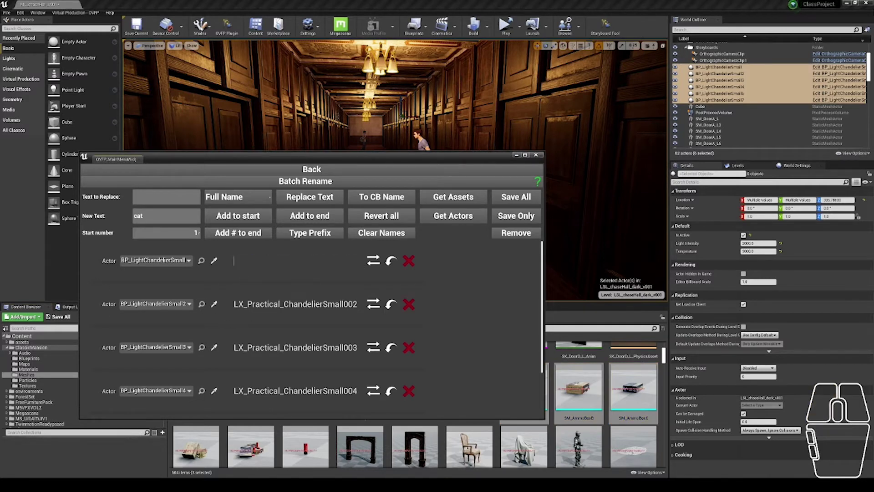
{"action": "double_click", "coordinate": [251, 304]}
{"action": "left_click", "coordinate": [237, 267]}
{"action": "key", "text": "ctrl+z"}
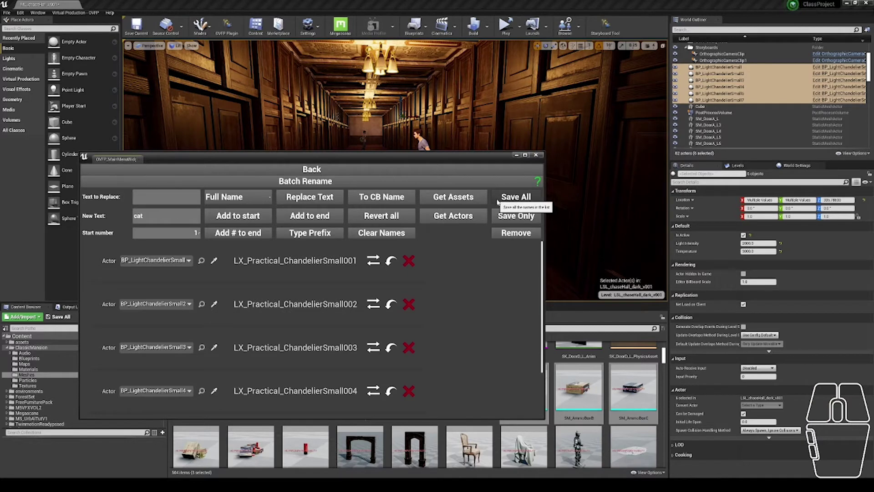
{"action": "left_click", "coordinate": [498, 201]}
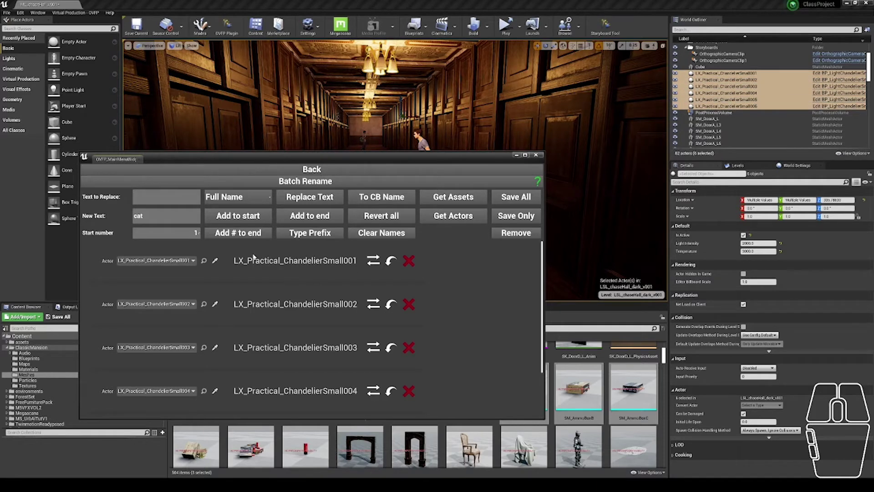
Load the selected door actors, name them after their mesh, and number them SM_DoorA_L001–004.
{"action": "left_click", "coordinate": [435, 219]}
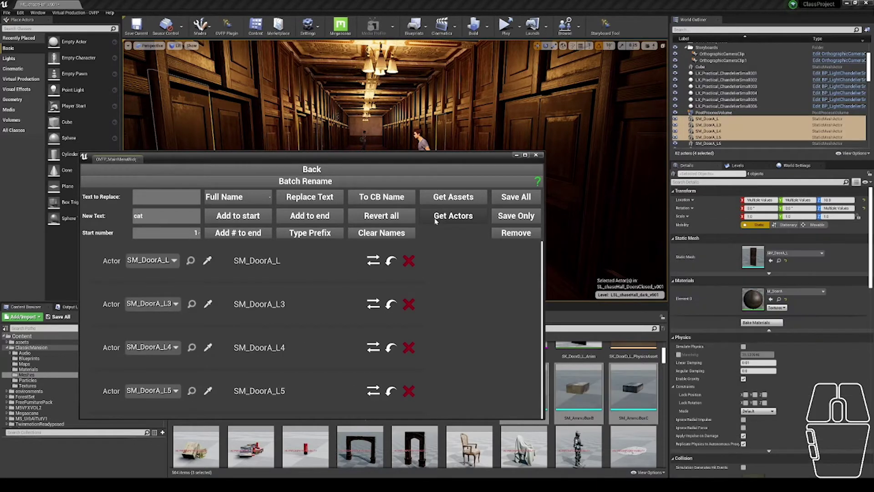
{"action": "left_click", "coordinate": [408, 203]}
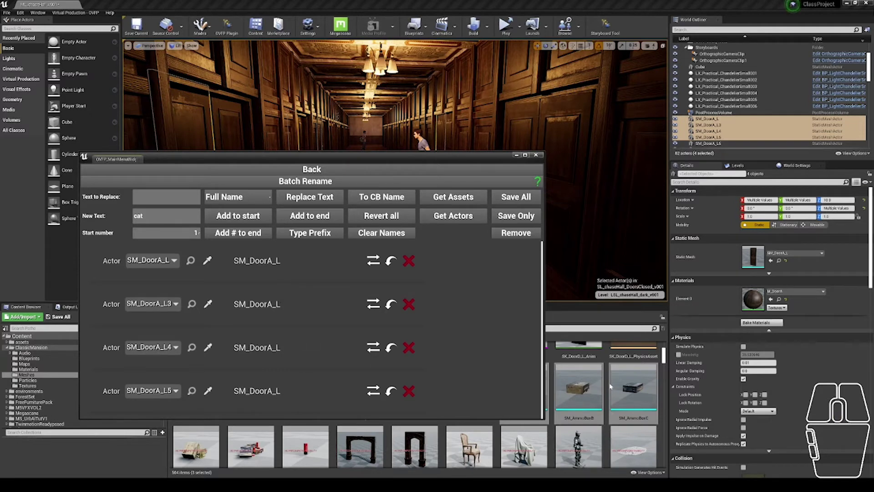
{"action": "left_click", "coordinate": [238, 233]}
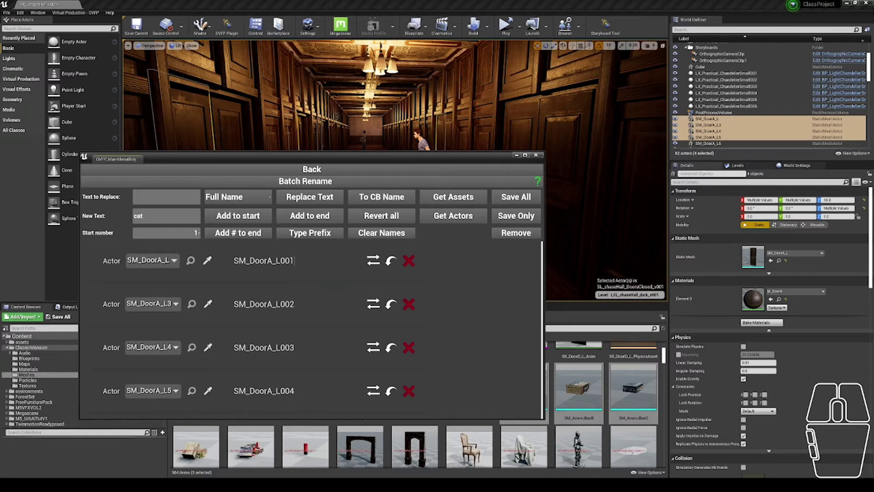
Rename the first door actor to SM_DoorA_L001ThisOne.
{"action": "type", "text": "ThisOne"}
{"action": "left_click", "coordinate": [297, 277]}
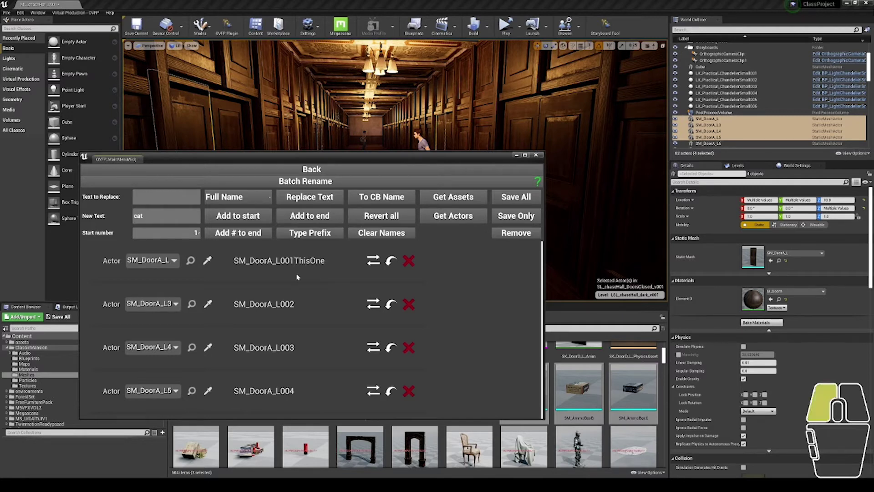
{"action": "left_click", "coordinate": [371, 263]}
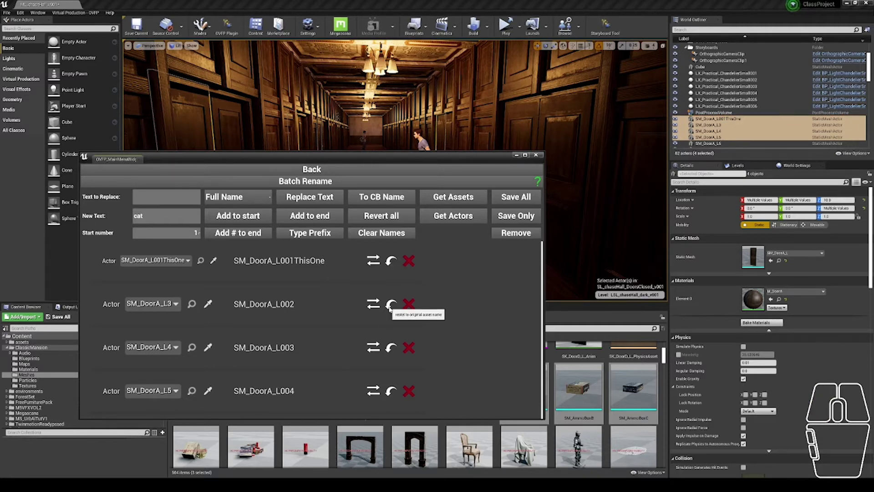
Revert the second door's name and remove all four doors from the rename list.
{"action": "left_click", "coordinate": [391, 306]}
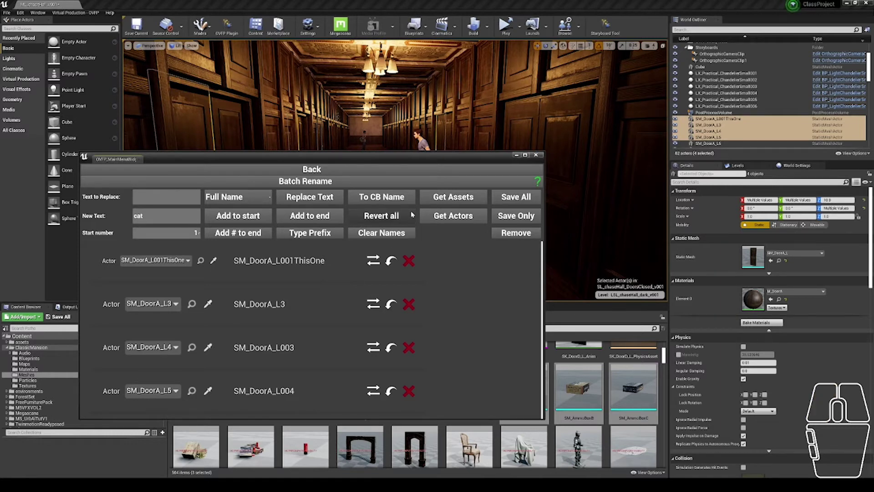
{"action": "left_click", "coordinate": [409, 304]}
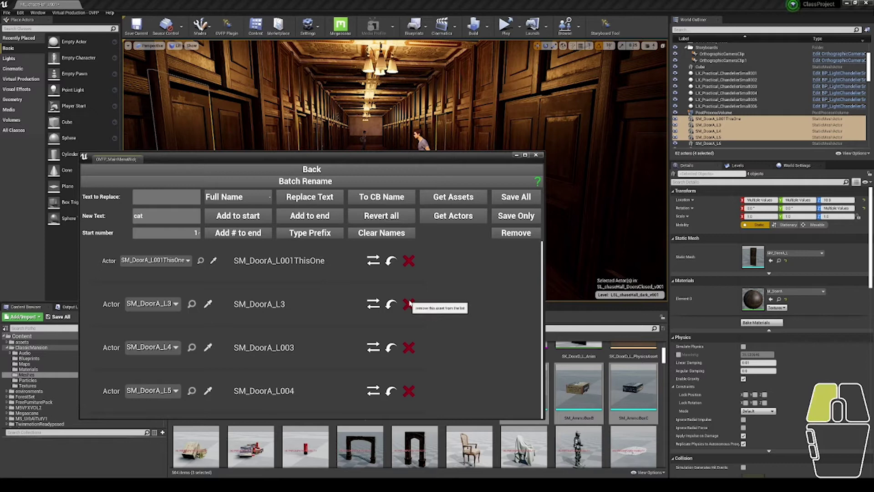
{"action": "left_click", "coordinate": [410, 260]}
{"action": "left_click", "coordinate": [410, 260]}
{"action": "left_click", "coordinate": [410, 260]}
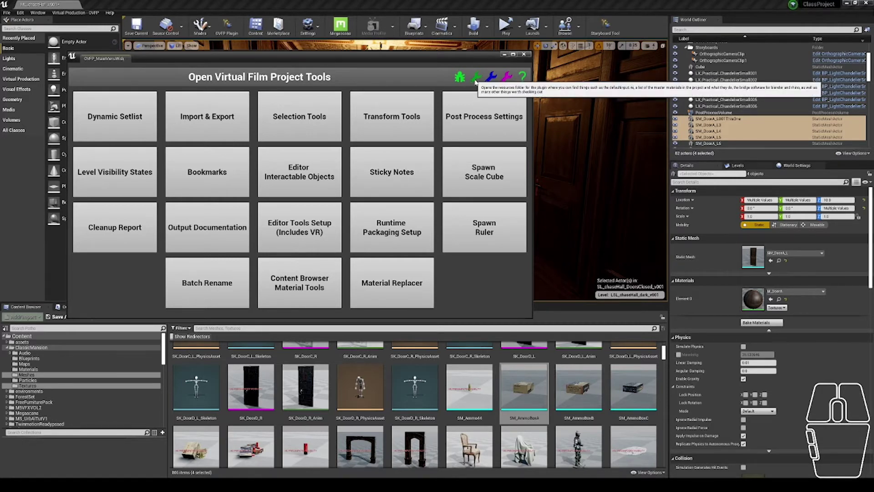
Open the plugin's Resources folder and then its Documentation folder in File Explorer.
{"action": "left_click", "coordinate": [476, 78]}
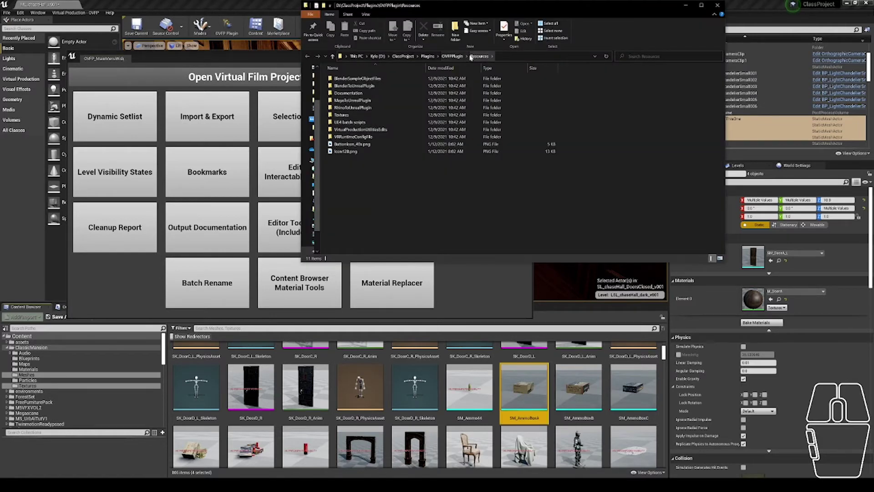
{"action": "double_click", "coordinate": [364, 93]}
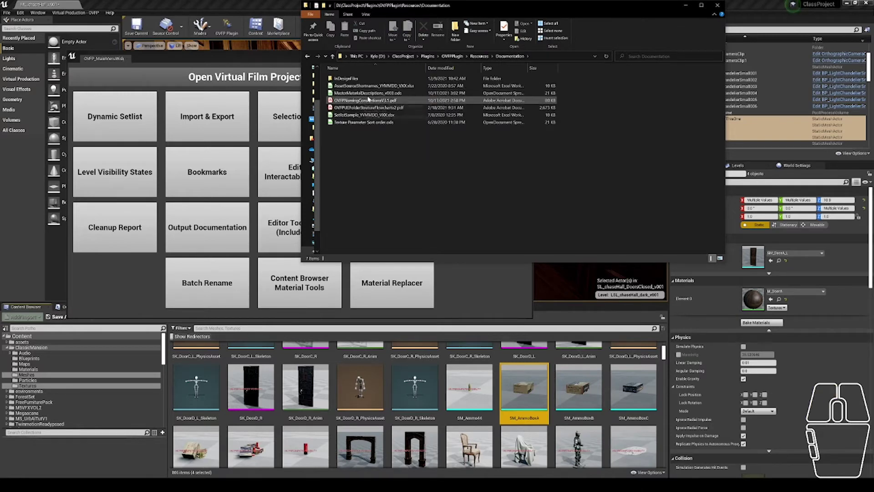
Review the OVFPNamingConventions PDF, then reopen Unreal Engine's Batch Rename tool.
{"action": "double_click", "coordinate": [408, 101]}
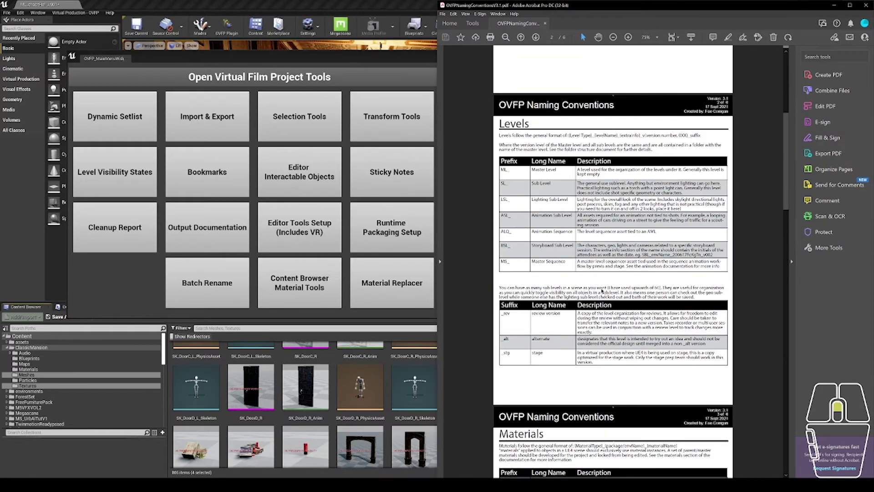
{"action": "scroll", "coordinate": [602, 291], "scroll_direction": "up", "scroll_amount": 5}
{"action": "scroll", "coordinate": [602, 291], "scroll_direction": "down", "scroll_amount": 10}
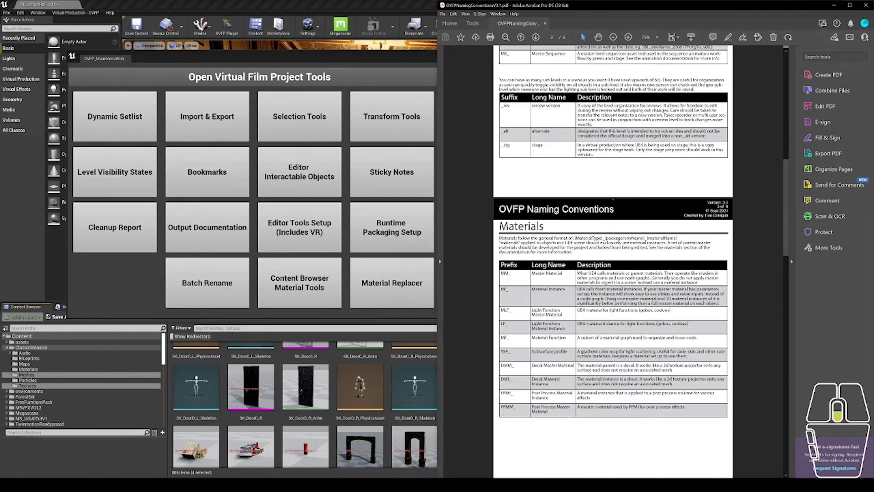
{"action": "scroll", "coordinate": [605, 290], "scroll_direction": "down", "scroll_amount": 3}
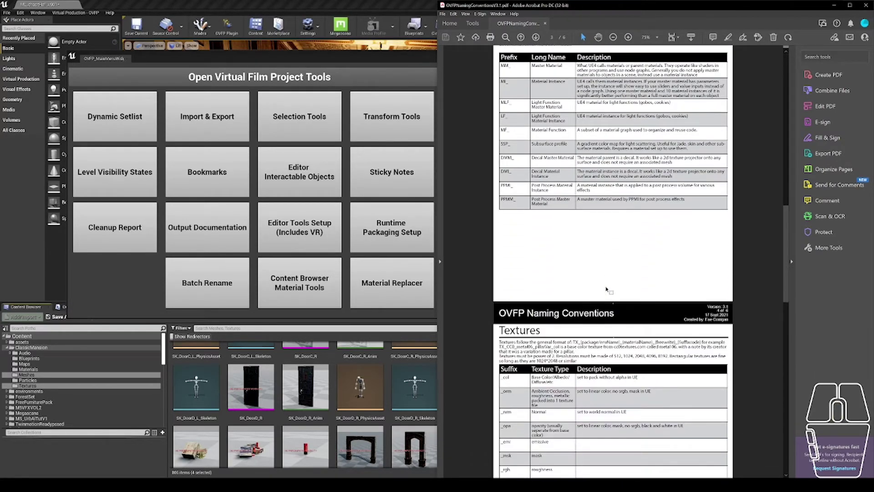
{"action": "left_click", "coordinate": [216, 273]}
{"action": "left_click", "coordinate": [216, 273]}
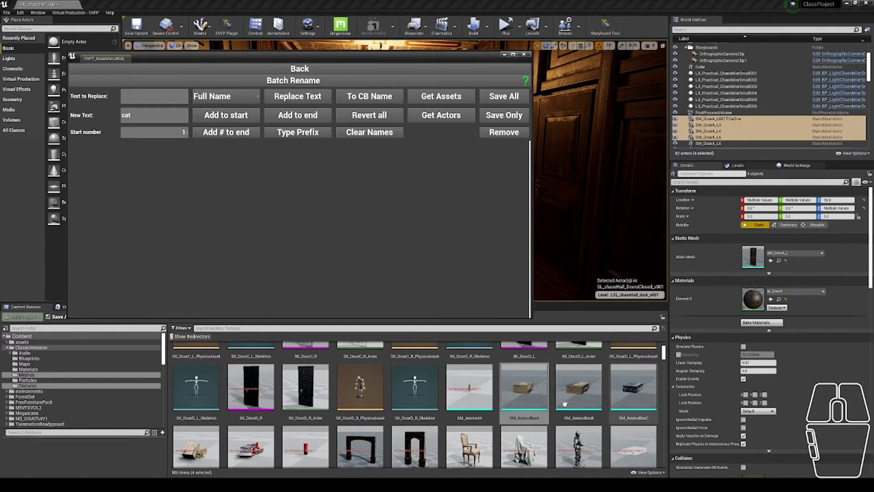
Load SM_AmmoBoxA and the three T_Guns textures into the Batch Rename list.
{"action": "scroll", "coordinate": [544, 409], "scroll_direction": "down", "scroll_amount": 2}
{"action": "scroll", "coordinate": [544, 409], "scroll_direction": "up", "scroll_amount": 5}
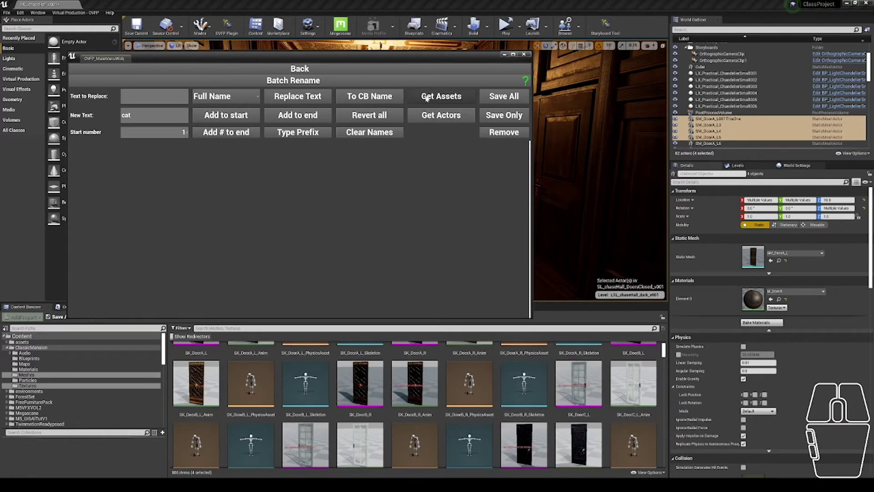
{"action": "left_click", "coordinate": [420, 98]}
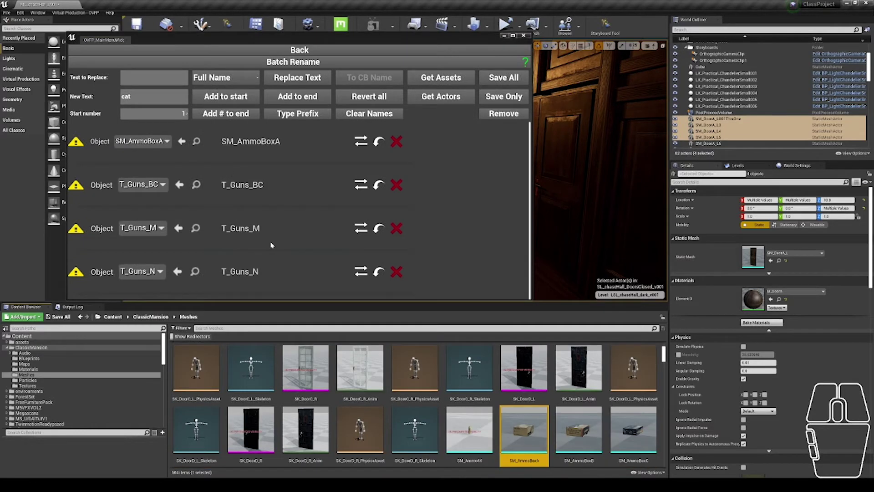
{"action": "left_click", "coordinate": [239, 202]}
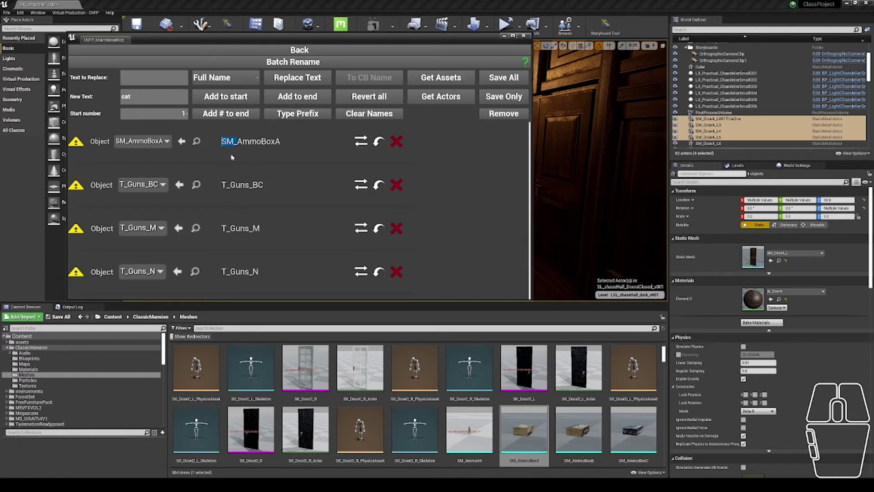
Strip the SM_ prefix from AmmoBoxA using Only Prefix mode and empty new text.
{"action": "double_click", "coordinate": [133, 98]}
{"action": "key", "text": "BackSpace"}
{"action": "left_click", "coordinate": [146, 77]}
{"action": "type", "text": "SM_"}
{"action": "left_click", "coordinate": [212, 77]}
{"action": "left_click", "coordinate": [230, 113]}
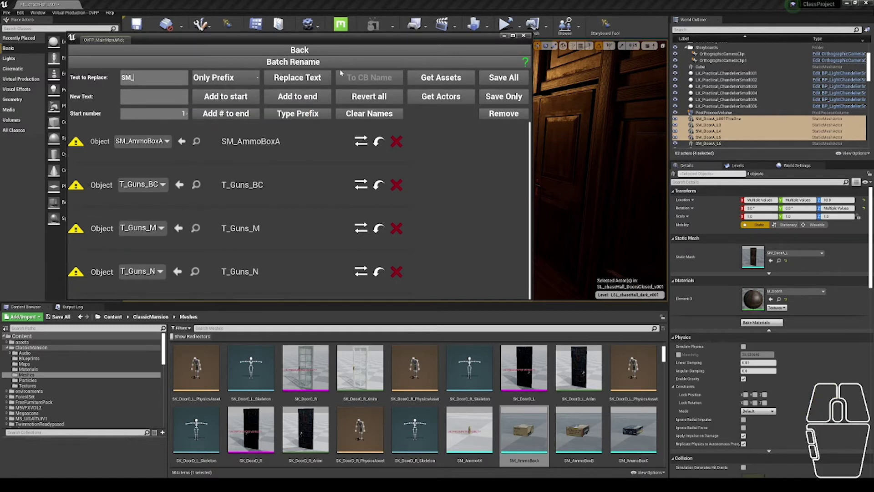
{"action": "left_click", "coordinate": [298, 78]}
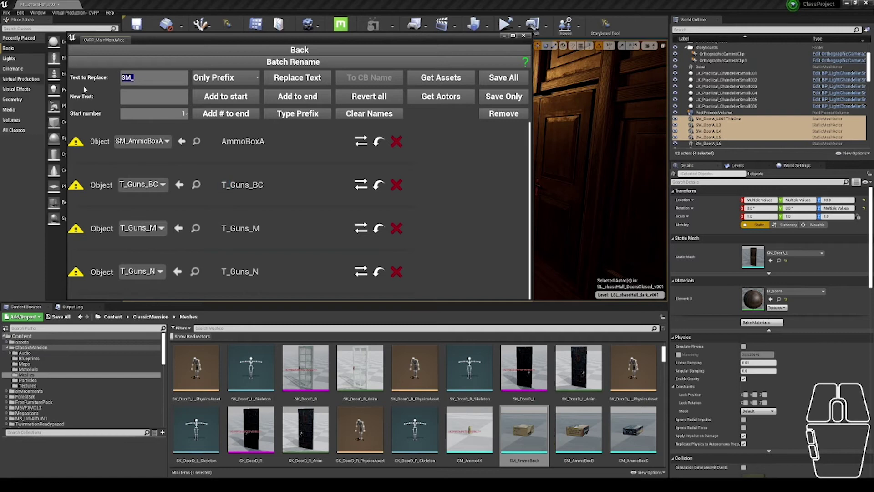
Strip the T_ prefix from the textures, leaving Guns_BC, Guns_M and Guns_N.
{"action": "type", "text": "T_"}
{"action": "left_click", "coordinate": [297, 78]}
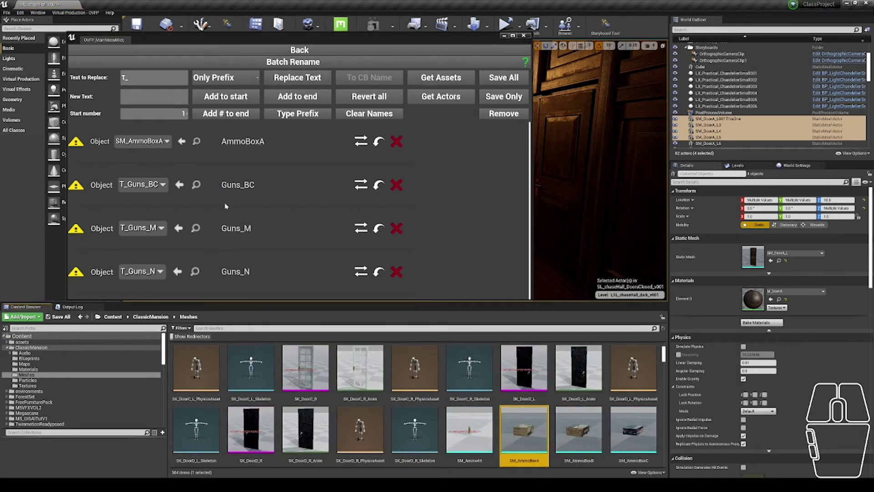
{"action": "left_click", "coordinate": [196, 185]}
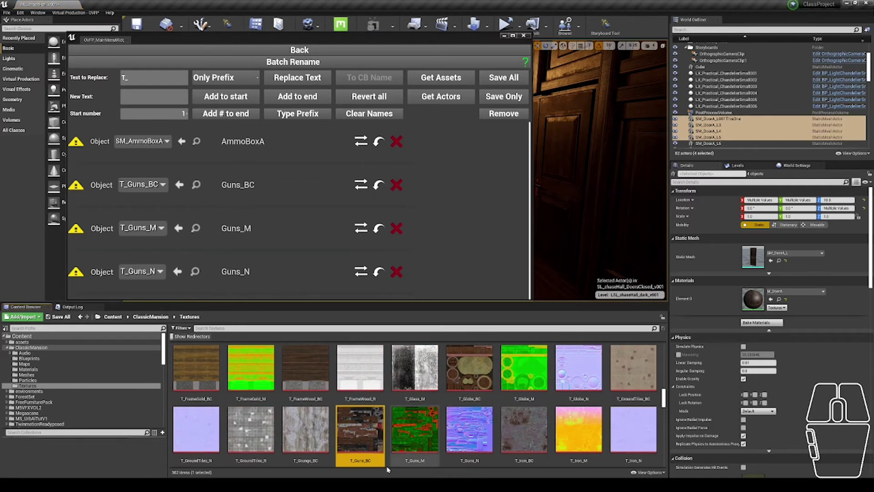
{"action": "mouse_move", "coordinate": [368, 440]}
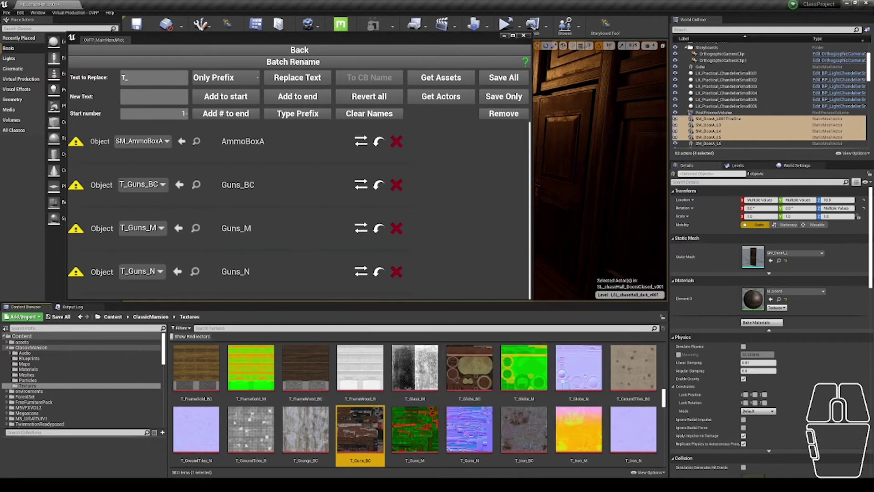
{"action": "key", "text": "alt+Tab"}
{"action": "scroll", "coordinate": [568, 293], "scroll_direction": "down", "scroll_amount": 3}
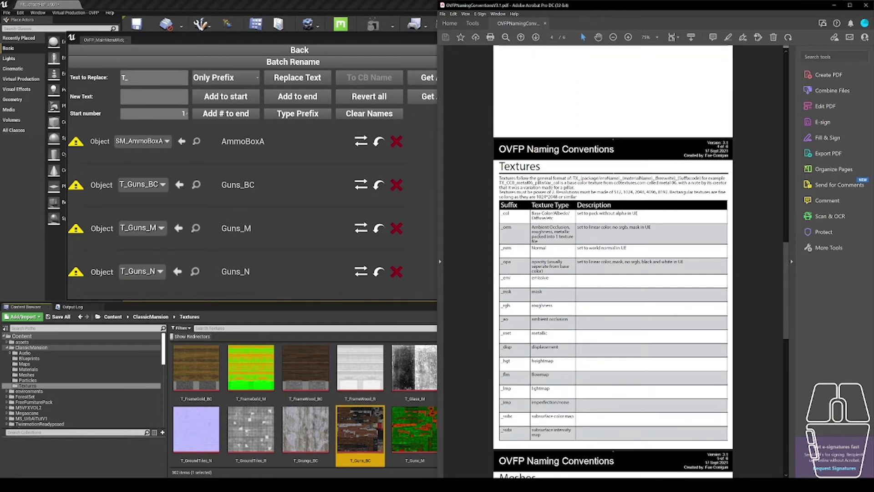
{"action": "left_click_drag", "start_coordinate": [574, 178], "coordinate": [619, 178]}
{"action": "left_click_drag", "start_coordinate": [623, 178], "coordinate": [652, 178]}
{"action": "left_click_drag", "start_coordinate": [656, 178], "coordinate": [678, 179]}
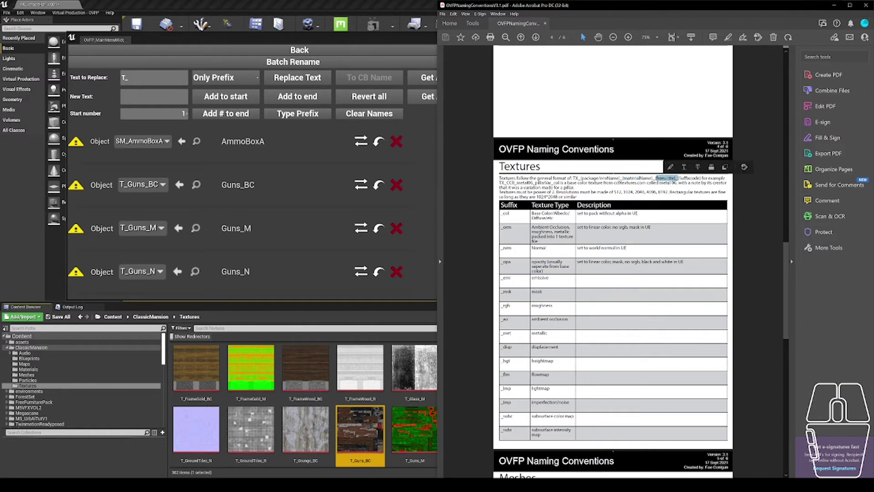
{"action": "double_click", "coordinate": [683, 183]}
{"action": "double_click", "coordinate": [690, 179]}
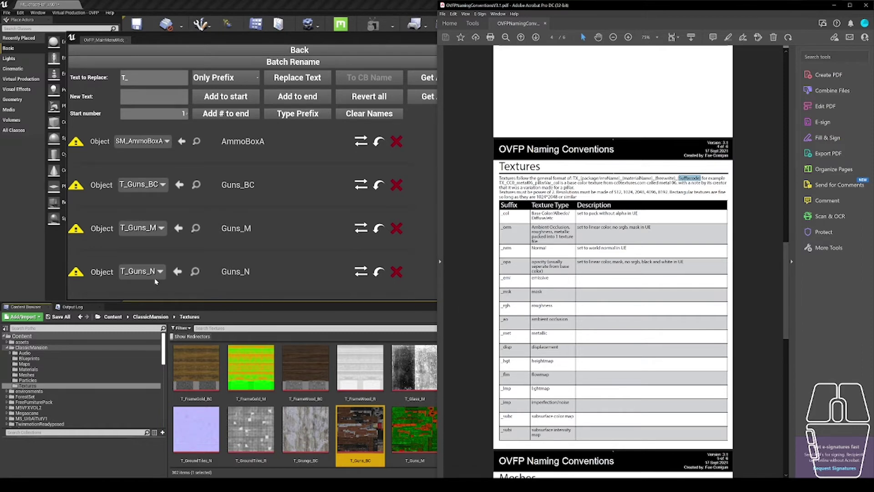
{"action": "left_click", "coordinate": [195, 271]}
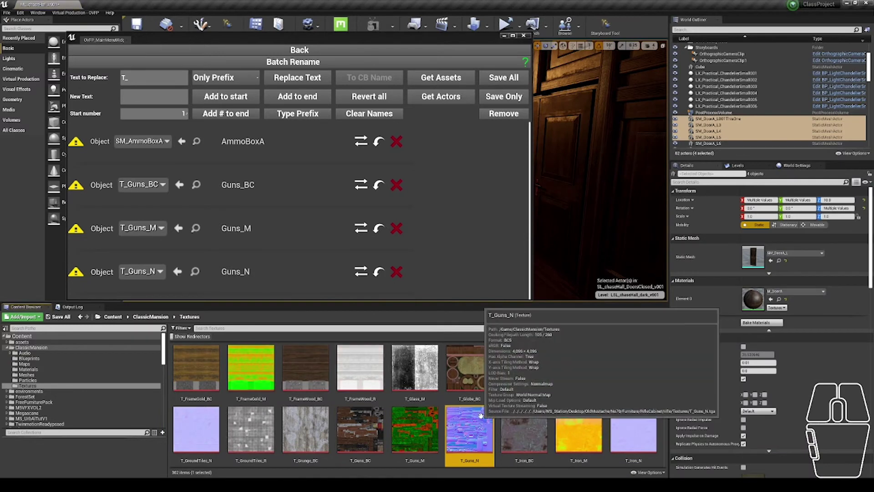
{"action": "left_click", "coordinate": [608, 284]}
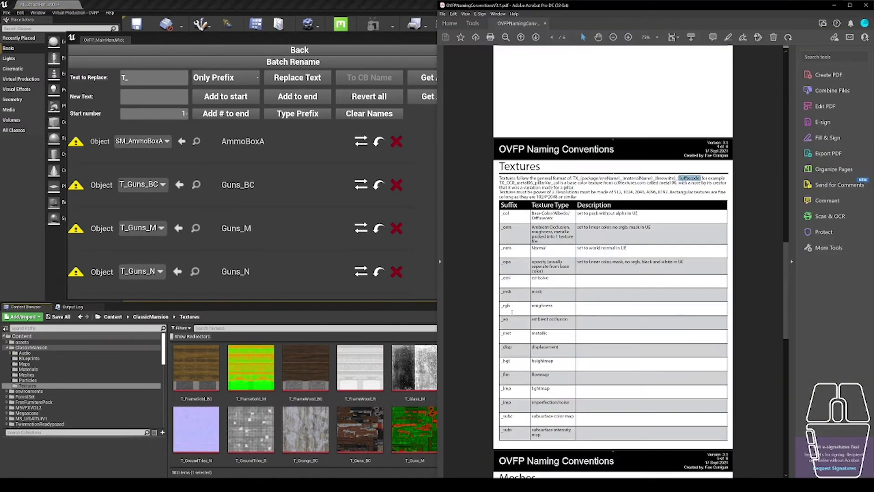
Replace the _BC suffix with _col in Only Suffix mode, giving Guns_col.
{"action": "left_click", "coordinate": [250, 184]}
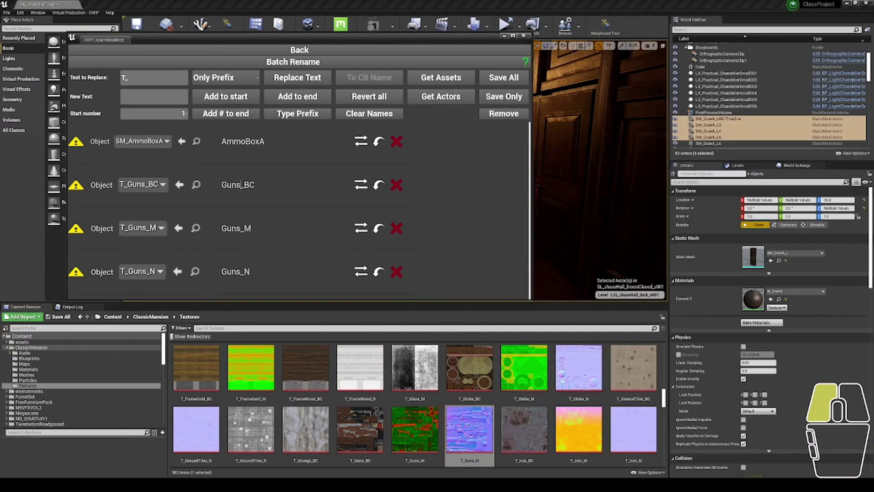
{"action": "left_click_drag", "start_coordinate": [255, 185], "coordinate": [241, 184]}
{"action": "key", "text": "ctrl+c"}
{"action": "left_click", "coordinate": [140, 82]}
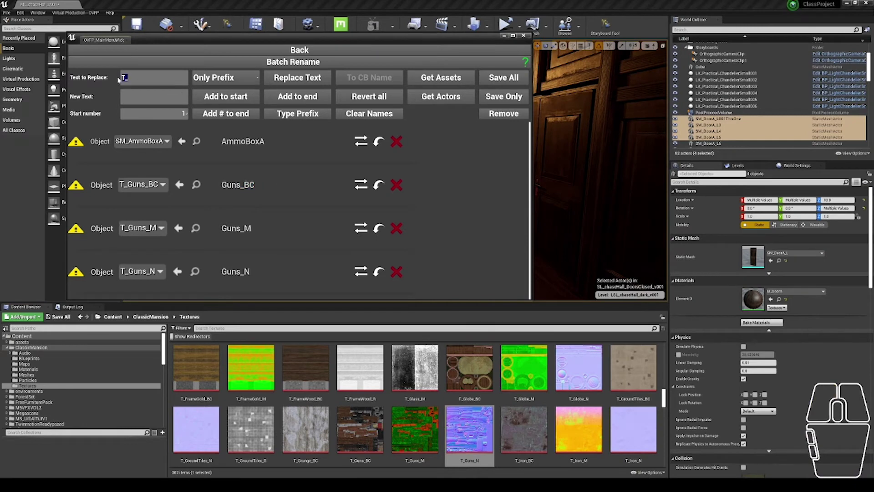
{"action": "key", "text": "ctrl+v"}
{"action": "left_click", "coordinate": [221, 78]}
{"action": "left_click", "coordinate": [219, 129]}
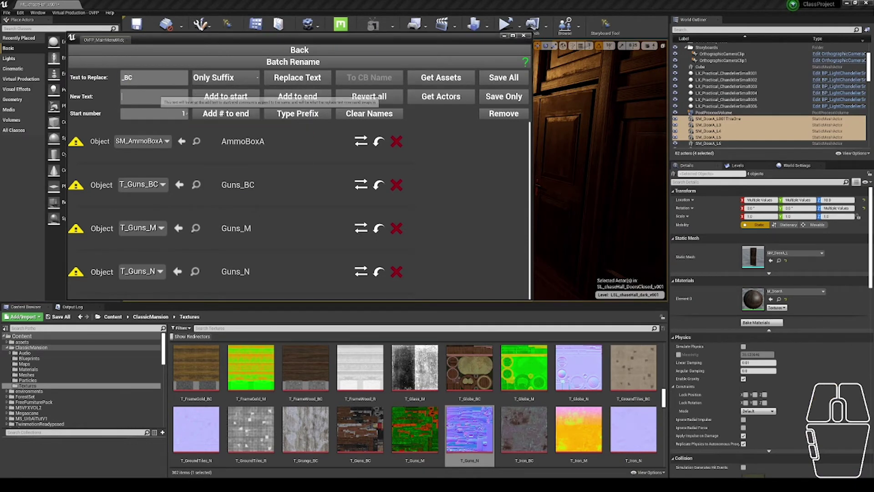
{"action": "type", "text": "col"}
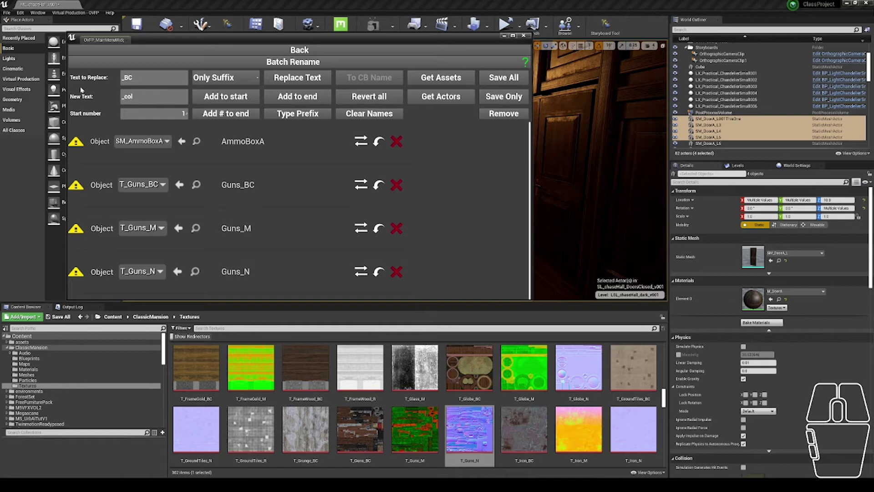
{"action": "left_click", "coordinate": [279, 83]}
Replace the _M suffix with _msk, giving Guns_msk.
{"action": "left_click_drag", "start_coordinate": [240, 229], "coordinate": [251, 228]}
{"action": "key", "text": "ctrl+c"}
{"action": "left_click", "coordinate": [147, 77]}
{"action": "key", "text": "ctrl+v"}
{"action": "left_click", "coordinate": [81, 97]}
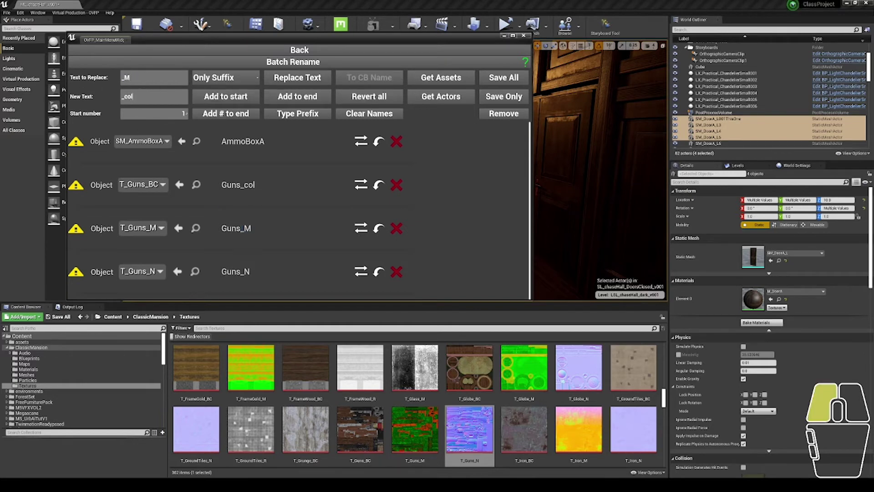
{"action": "key", "text": "BackSpace"}
{"action": "key", "text": "BackSpace"}
{"action": "type", "text": "msk"}
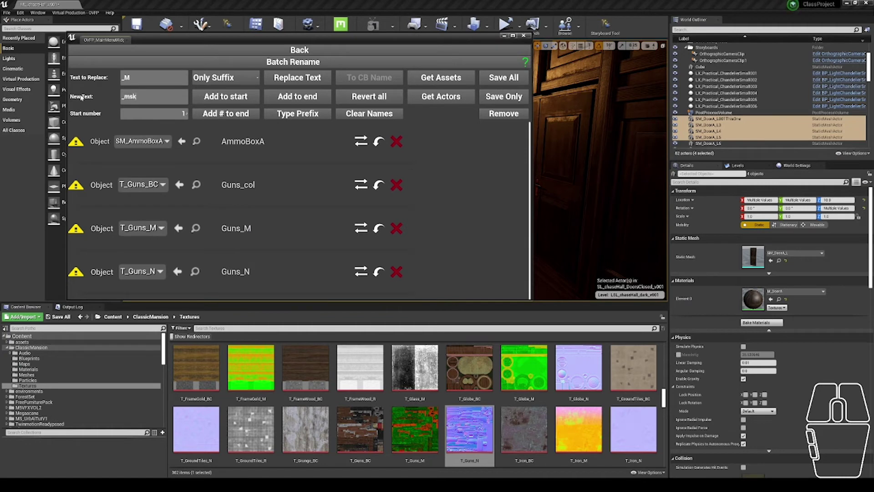
{"action": "left_click", "coordinate": [298, 77]}
Replace the _N suffix with _nrm, giving Guns_nrm.
{"action": "left_click", "coordinate": [129, 77]}
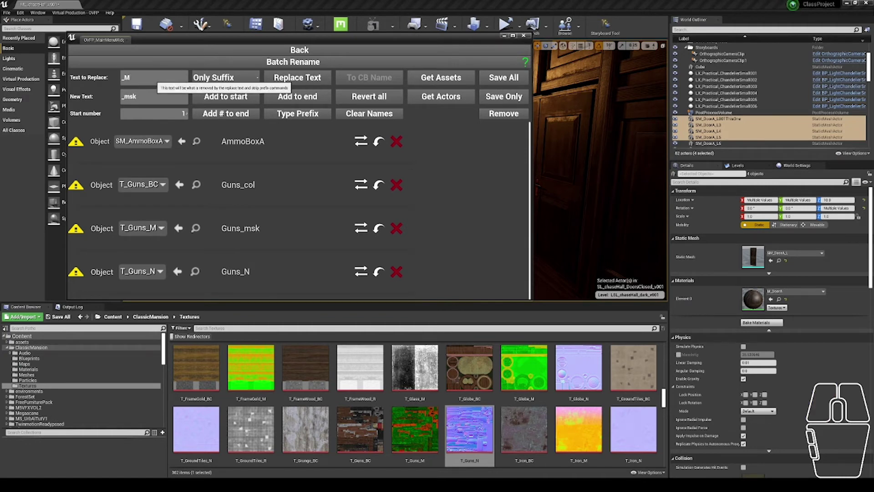
{"action": "key", "text": "BackSpace"}
{"action": "type", "text": "n"}
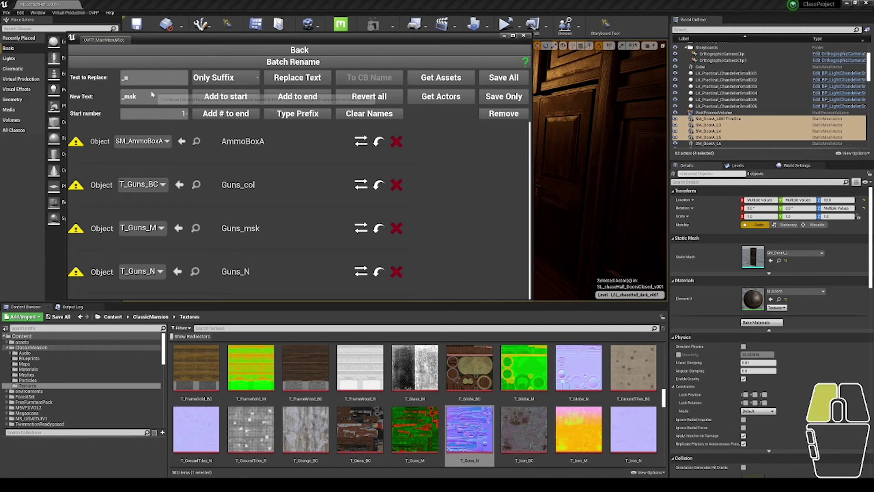
{"action": "key", "text": "BackSpace"}
{"action": "key", "text": "BackSpace"}
{"action": "type", "text": "nrm"}
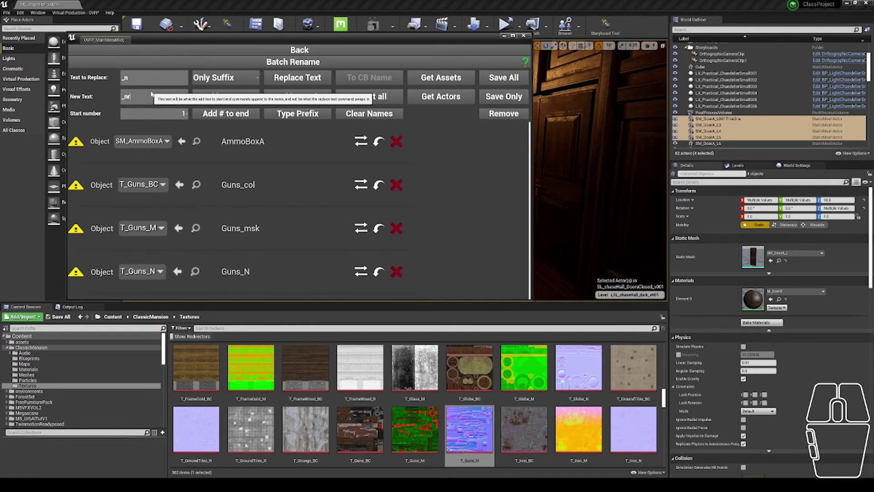
{"action": "left_click", "coordinate": [281, 85]}
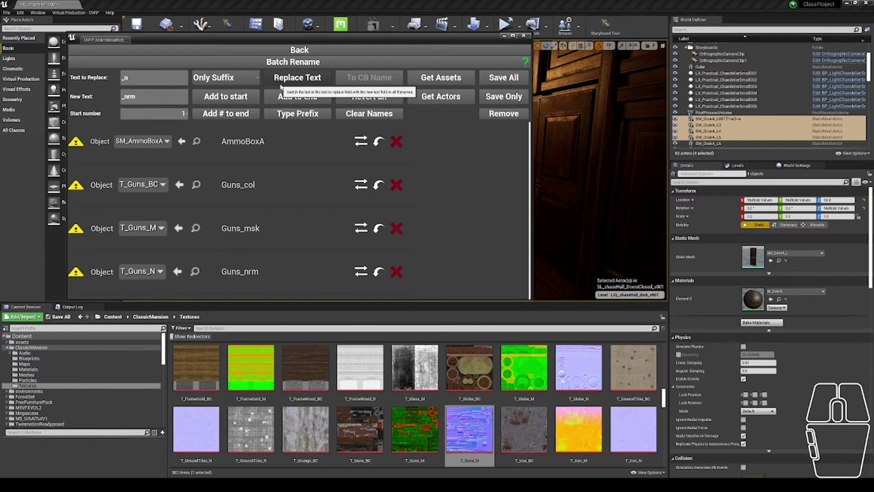
Check the texture naming pattern in the OVFP conventions PDF, then bring up the Documentation folder.
{"action": "key", "text": "alt+Tab"}
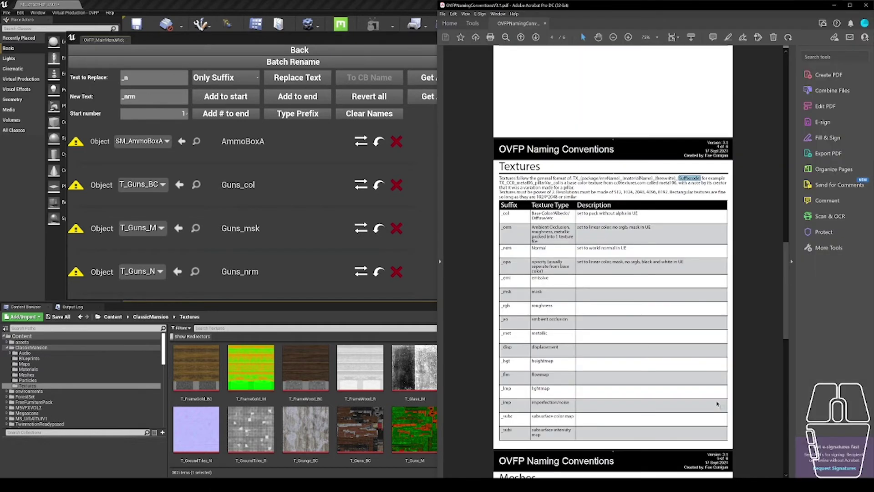
{"action": "left_click", "coordinate": [697, 179]}
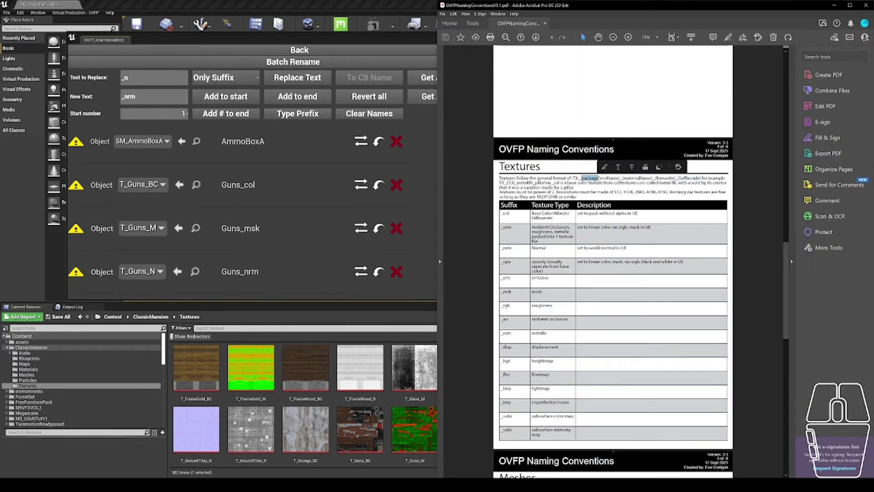
{"action": "mouse_move", "coordinate": [620, 182]}
{"action": "left_mouse_down"}
{"action": "mouse_move", "coordinate": [592, 171]}
{"action": "mouse_move", "coordinate": [636, 181]}
{"action": "mouse_move", "coordinate": [620, 179]}
{"action": "left_mouse_up"}
{"action": "left_click", "coordinate": [587, 178]}
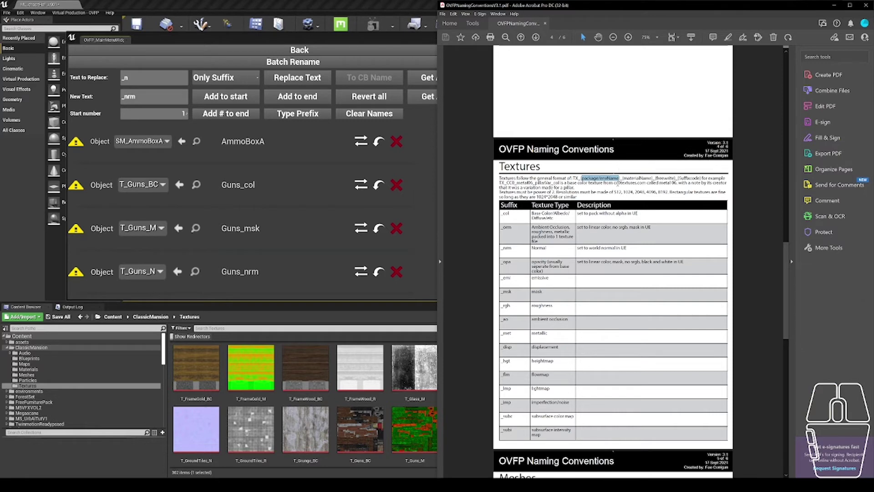
{"action": "key", "text": "alt+Tab"}
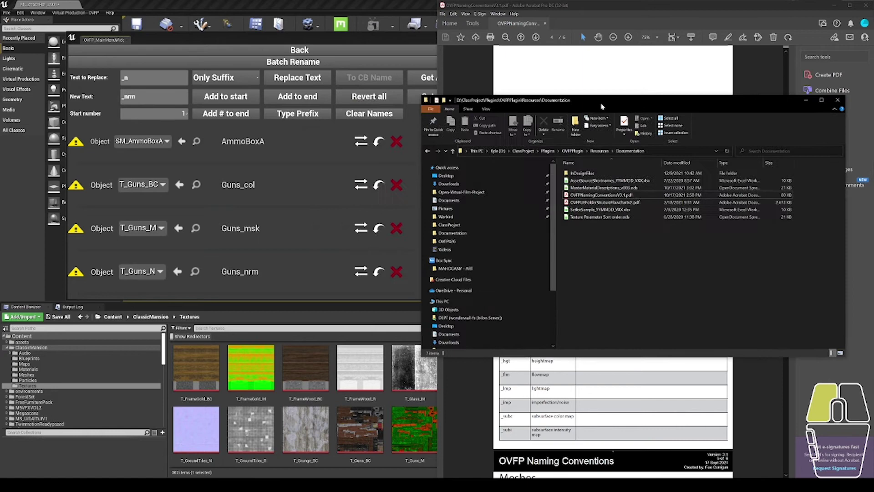
Open AssetSourceShortnames_YYMMDD_VXX.xlsx from the Documentation folder in LibreOffice Calc.
{"action": "left_click_drag", "start_coordinate": [601, 106], "coordinate": [590, 102]}
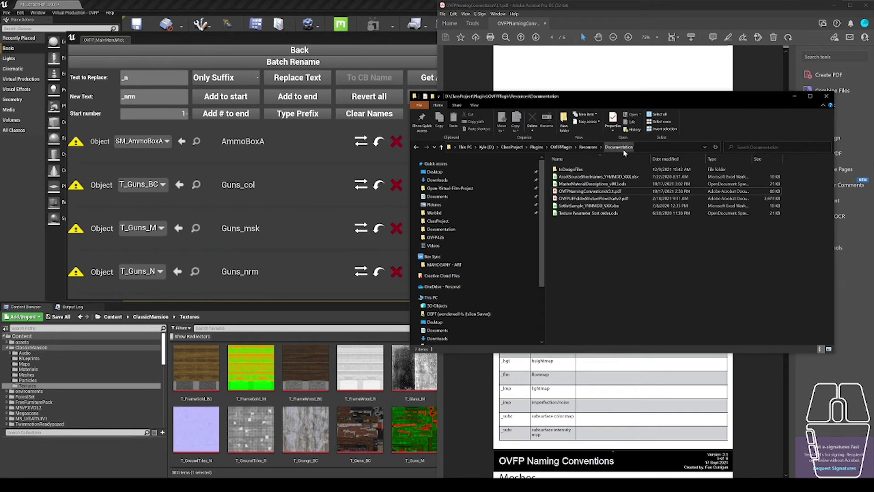
{"action": "double_click", "coordinate": [593, 177]}
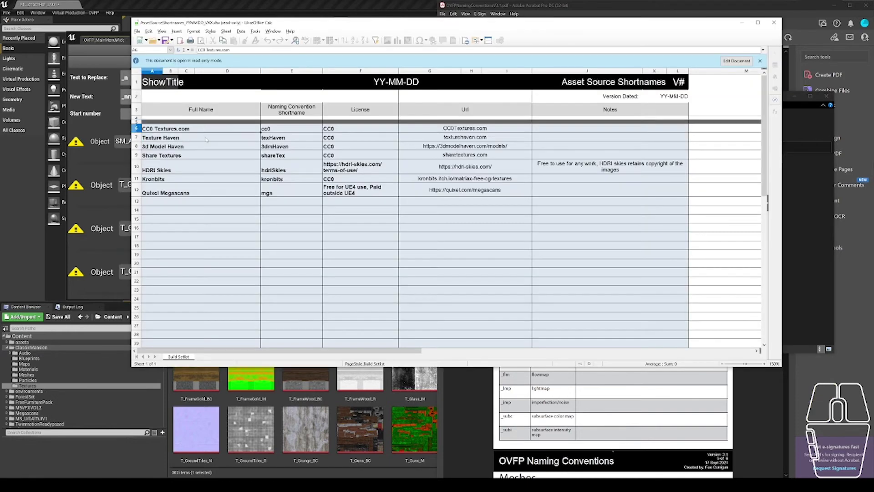
Review the existing source entries like Texture Haven and CC0 Textures, then select empty row 13.
{"action": "left_click", "coordinate": [205, 138]}
{"action": "left_click", "coordinate": [206, 139]}
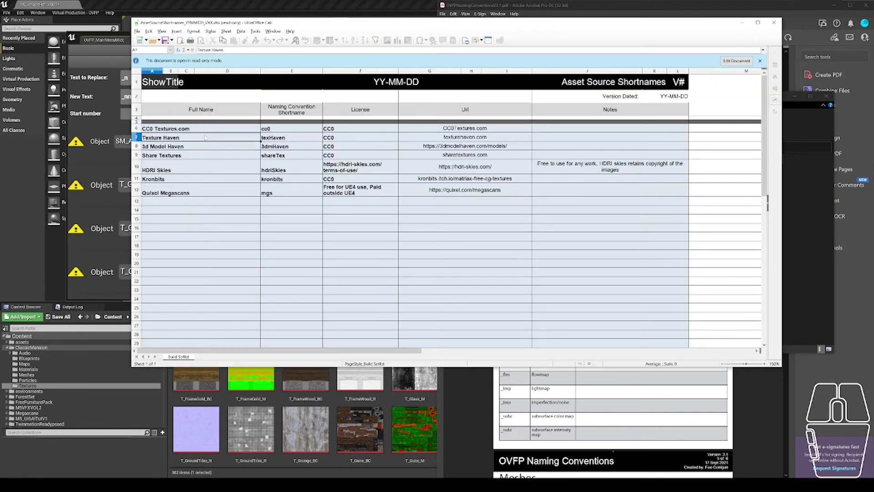
{"action": "left_click", "coordinate": [206, 155]}
{"action": "left_click", "coordinate": [271, 132]}
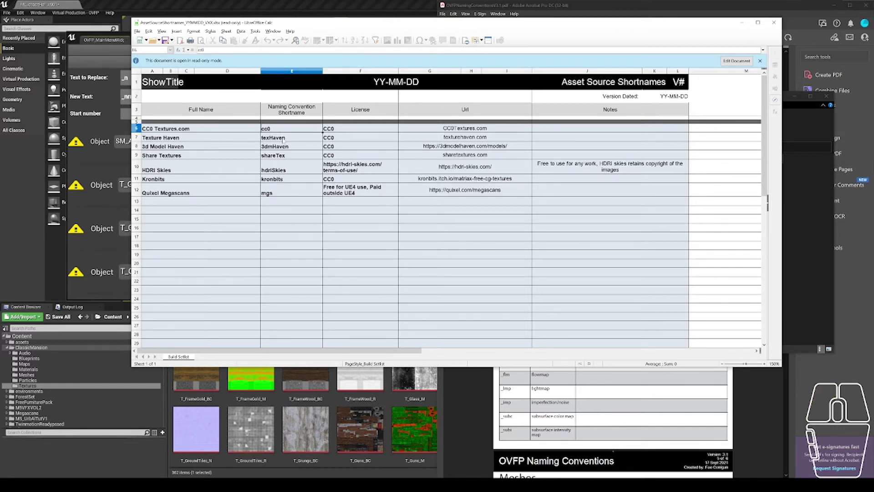
{"action": "left_click_drag", "start_coordinate": [475, 23], "coordinate": [504, 62]}
{"action": "left_click", "coordinate": [473, 162]}
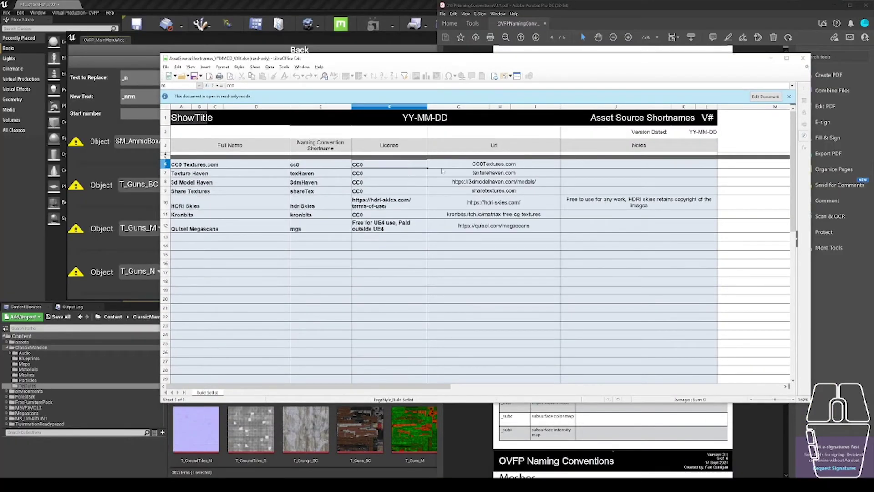
{"action": "left_click", "coordinate": [485, 167]}
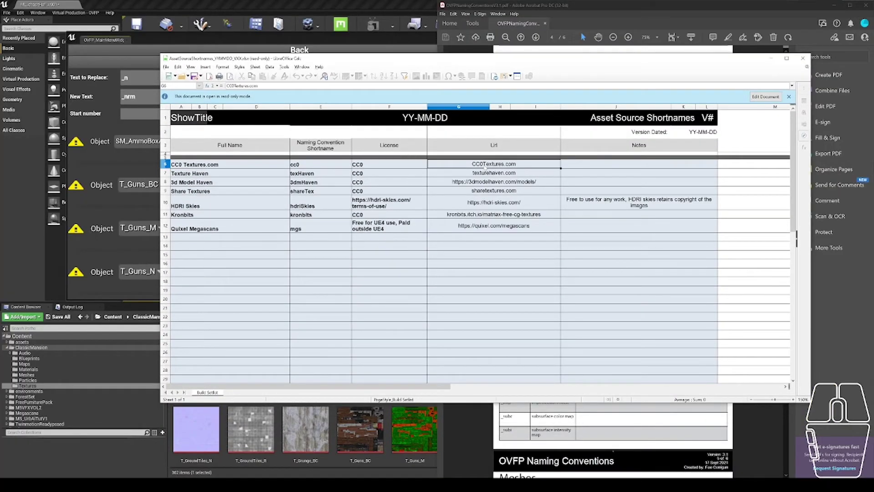
{"action": "left_click", "coordinate": [620, 162]}
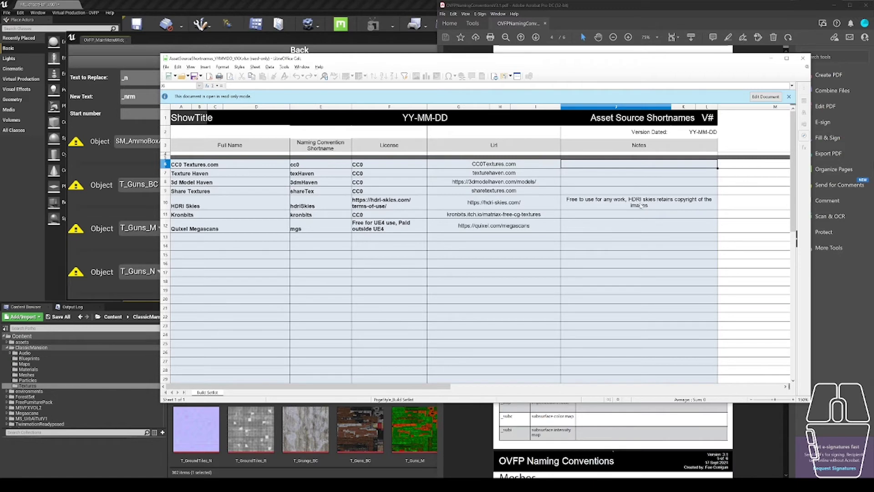
{"action": "left_click", "coordinate": [216, 236]}
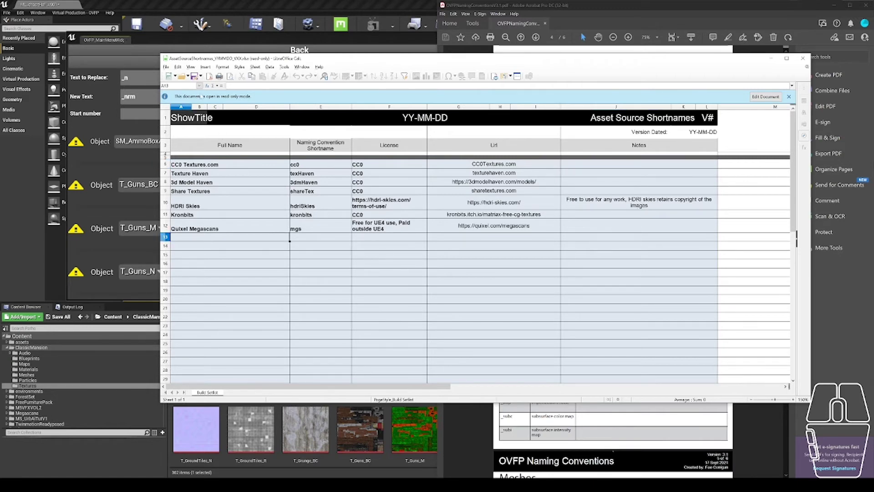
Save the spreadsheet as an editable copy with File > Save As.
{"action": "left_click", "coordinate": [165, 66]}
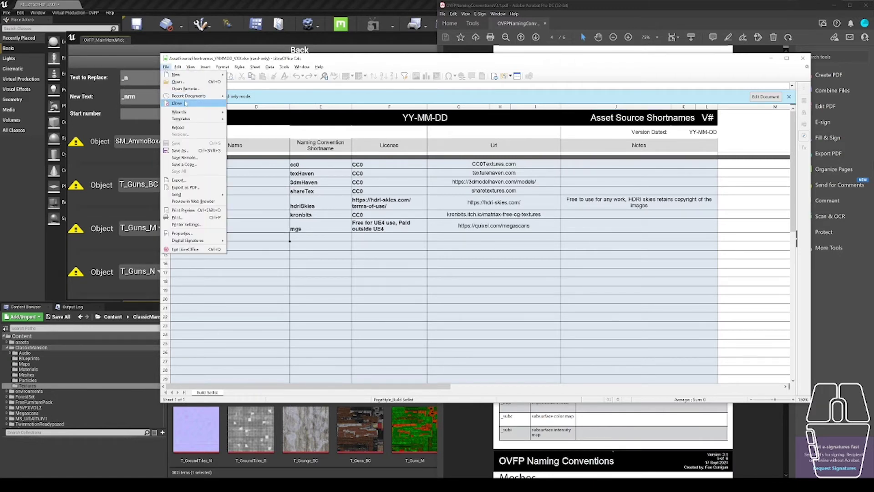
{"action": "left_click", "coordinate": [191, 151]}
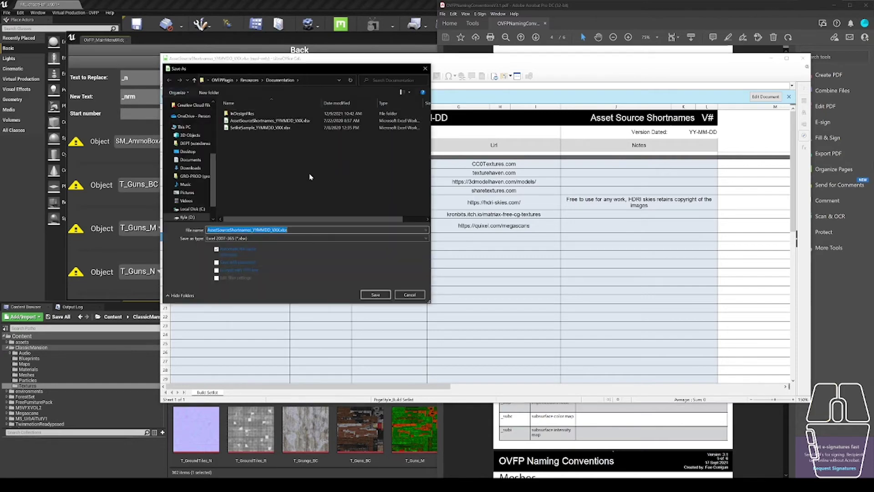
{"action": "key", "text": "Return"}
{"action": "left_click_drag", "start_coordinate": [333, 60], "coordinate": [457, 40]}
{"action": "key", "text": "Right"}
{"action": "key", "text": "Right"}
{"action": "key", "text": "Right"}
{"action": "key", "text": "Right"}
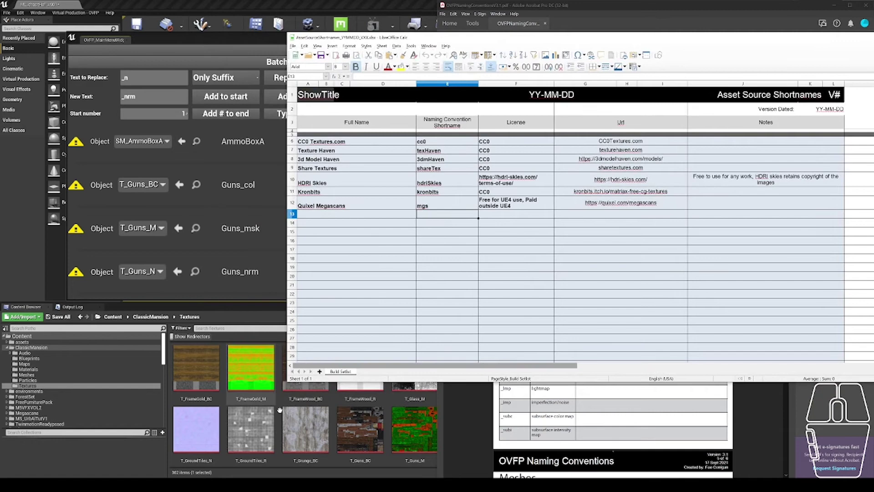
Enter 'Epic Marketplace Classic mansion', shortname epkClMan and license 'UE Marketplace Content' in row 13.
{"action": "left_click", "coordinate": [345, 214]}
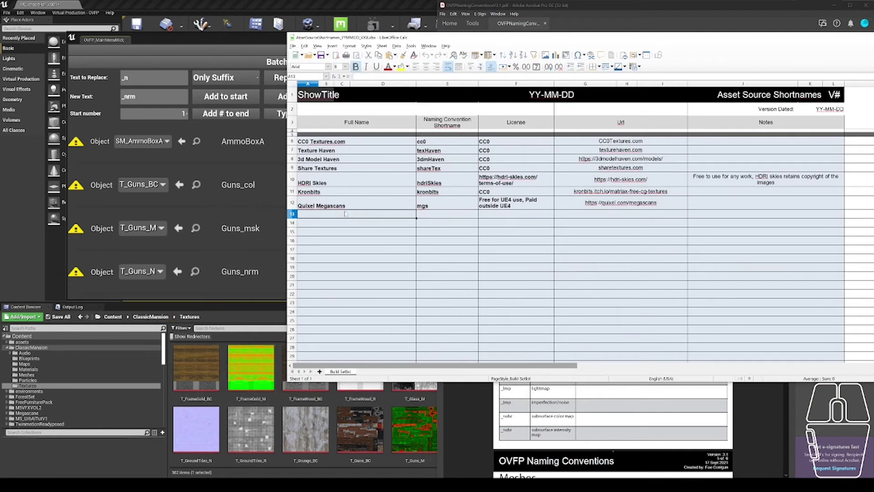
{"action": "type", "text": "Epic Marketplace Classic mansion"}
{"action": "key", "text": "Tab"}
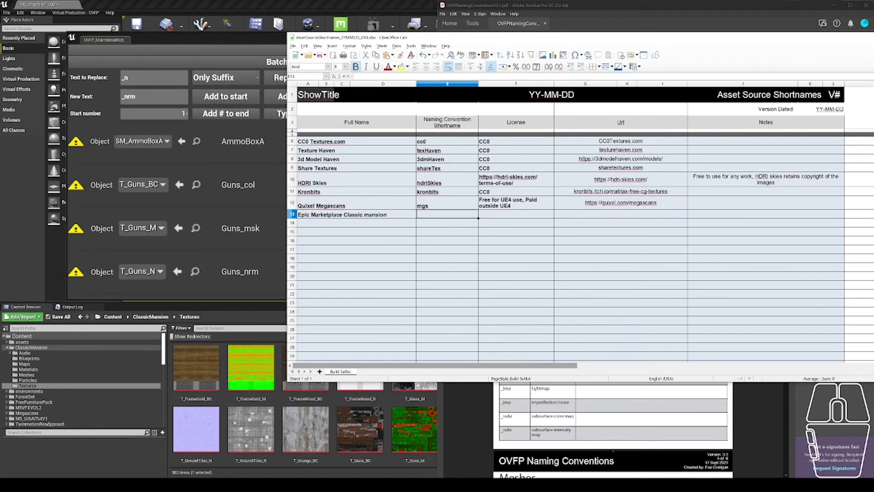
{"action": "type", "text": "epkClMan"}
{"action": "key", "text": "Tab"}
{"action": "type", "text": "UE Marketplace Content"}
{"action": "key", "text": "Down"}
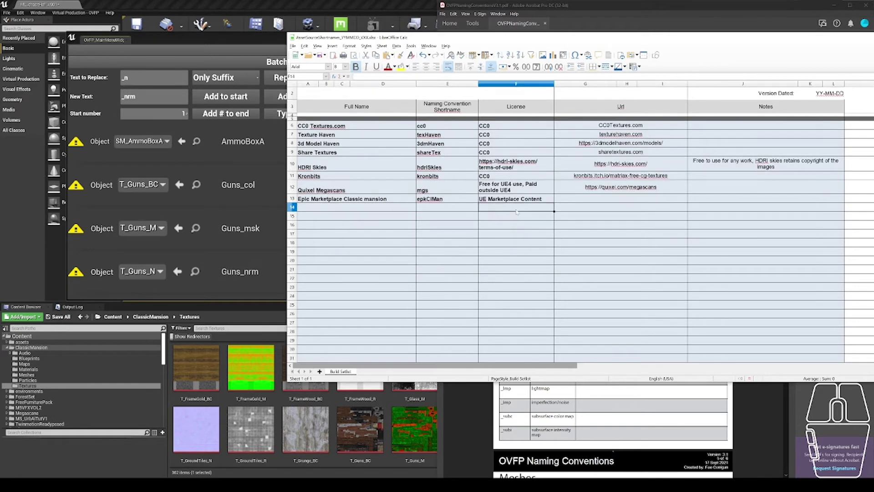
Paste the Classic Mansion marketplace URL into G13.
{"action": "left_click", "coordinate": [504, 216]}
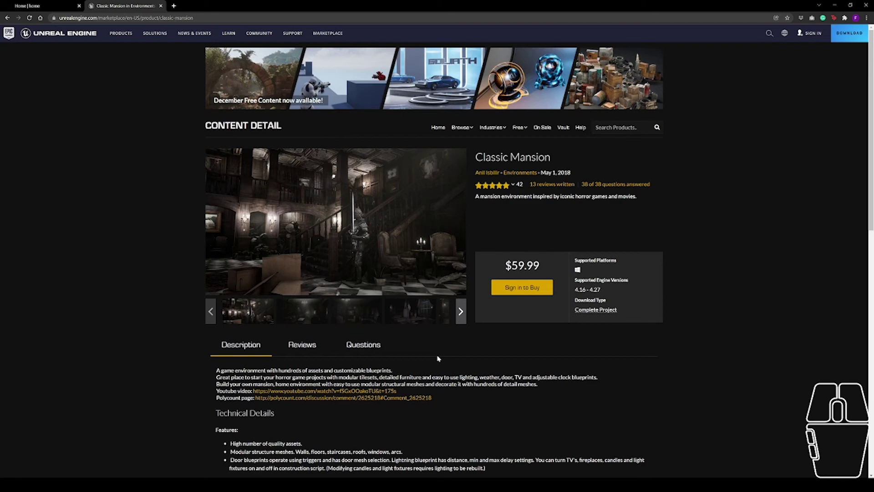
{"action": "key", "text": "alt+Tab"}
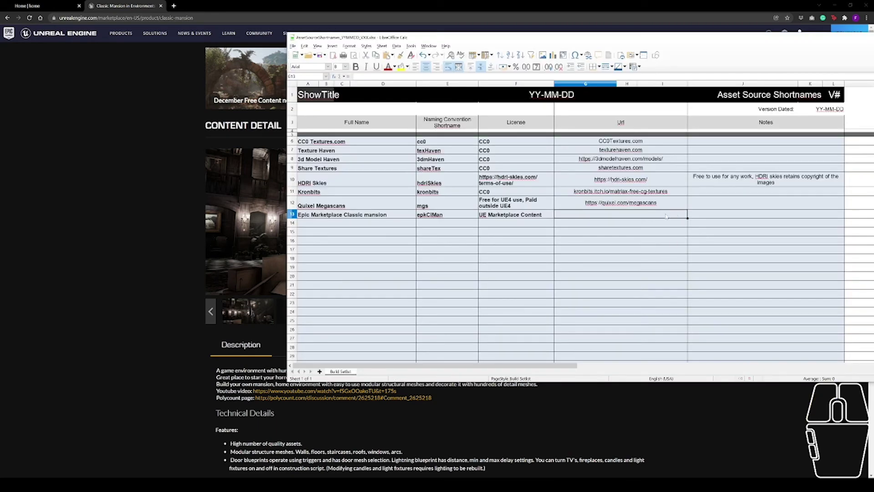
{"action": "type", "text": "https://www.unrealengine.com/marketplace/en-US/product/classic-mansion"}
{"action": "key", "text": "Return"}
{"action": "key", "text": "Return"}
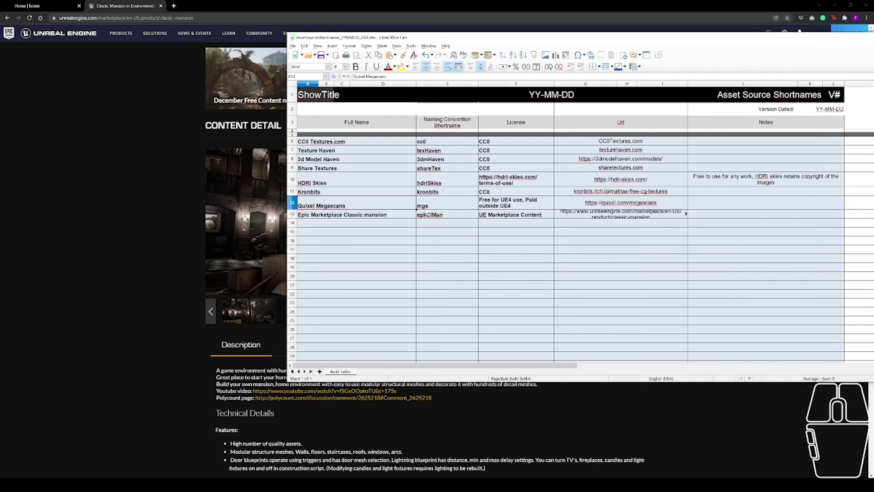
{"action": "left_click_drag", "start_coordinate": [448, 241], "coordinate": [447, 249]}
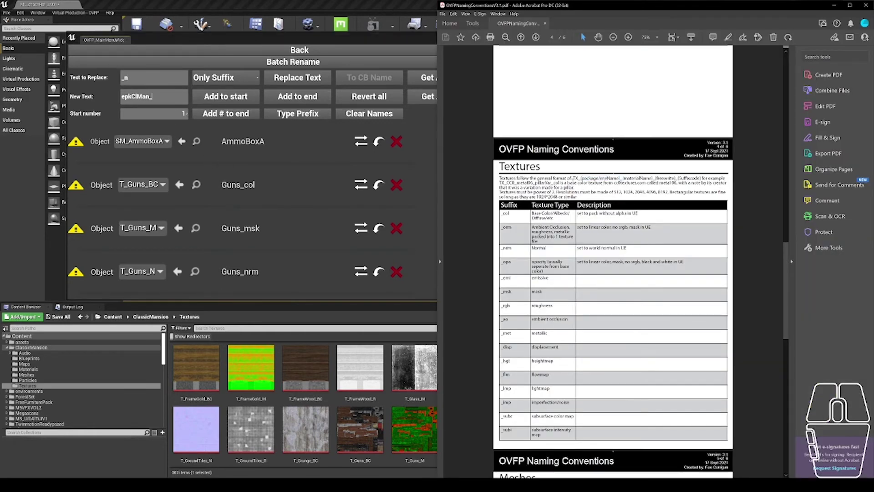
Prefix all four pending names with epkClMan_.
{"action": "left_click_drag", "start_coordinate": [573, 178], "coordinate": [622, 177]}
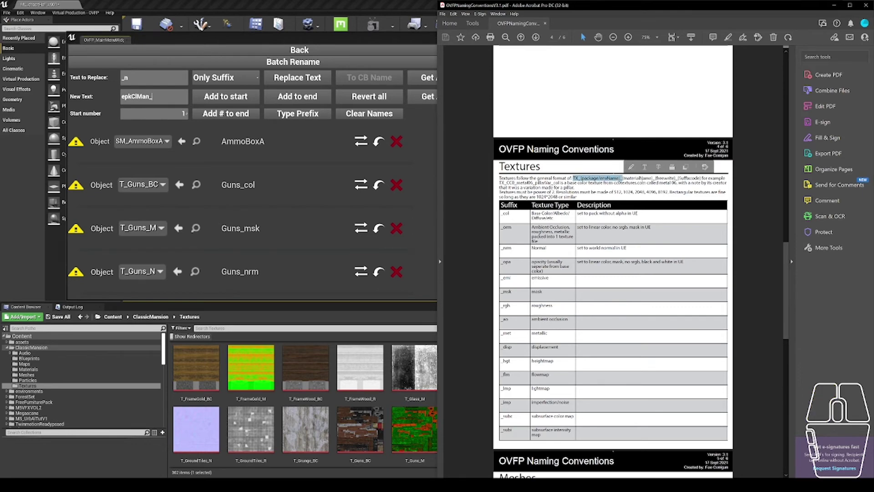
{"action": "scroll", "coordinate": [569, 205], "scroll_direction": "down", "scroll_amount": 8}
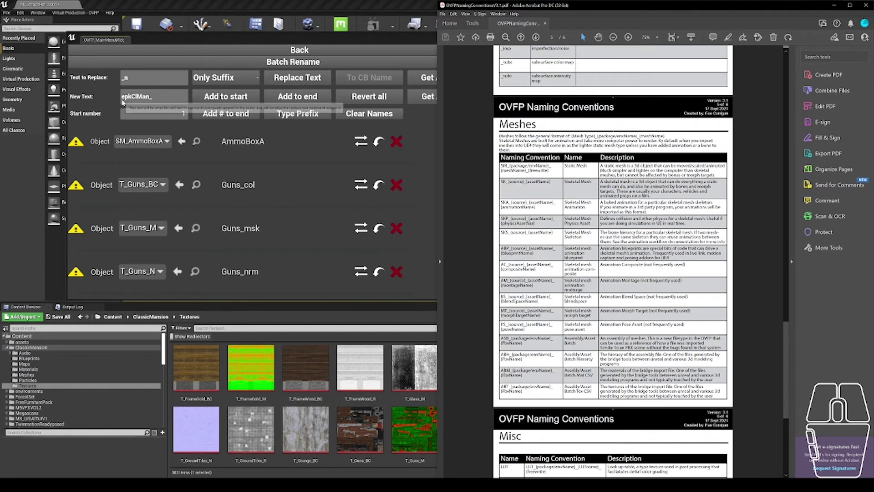
{"action": "left_click", "coordinate": [232, 99]}
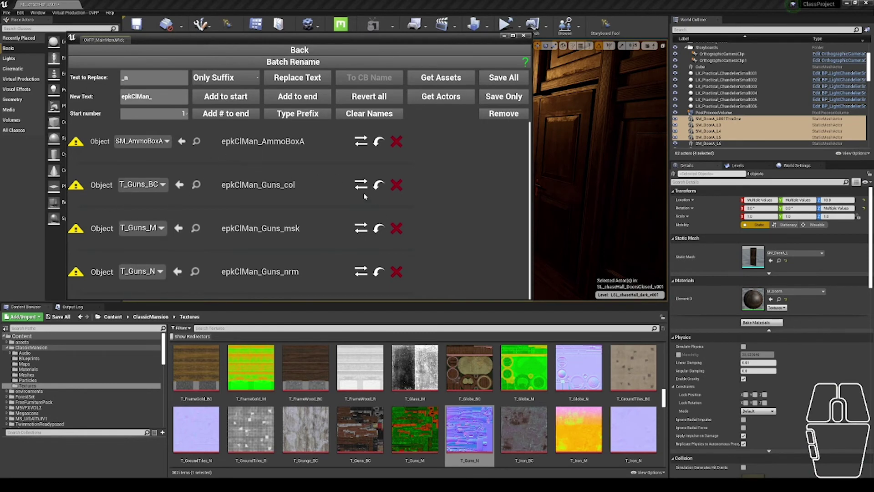
Check the texture suffixes in the conventions PDF, then undo the manually typed TX_ prefix.
{"action": "key", "text": "alt+Tab"}
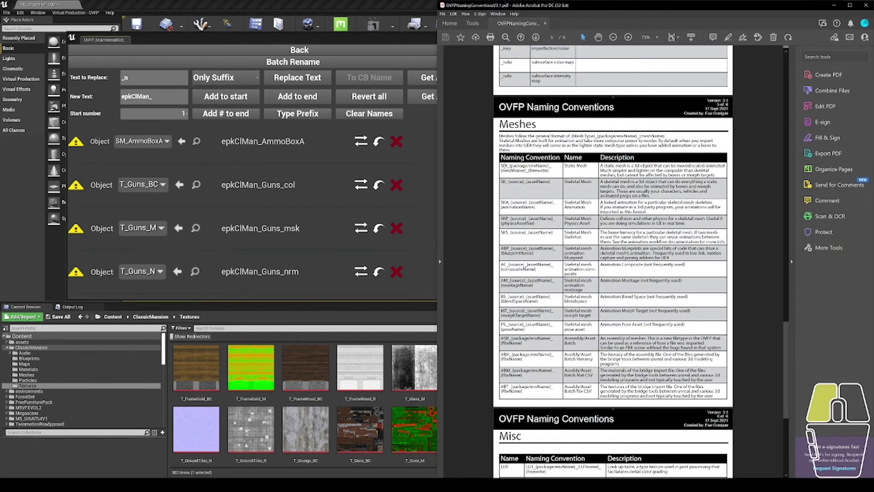
{"action": "mouse_move", "coordinate": [506, 167]}
{"action": "left_mouse_down"}
{"action": "mouse_move", "coordinate": [500, 120]}
{"action": "mouse_move", "coordinate": [507, 170]}
{"action": "left_mouse_up"}
{"action": "scroll", "coordinate": [508, 166], "scroll_direction": "up", "scroll_amount": 7}
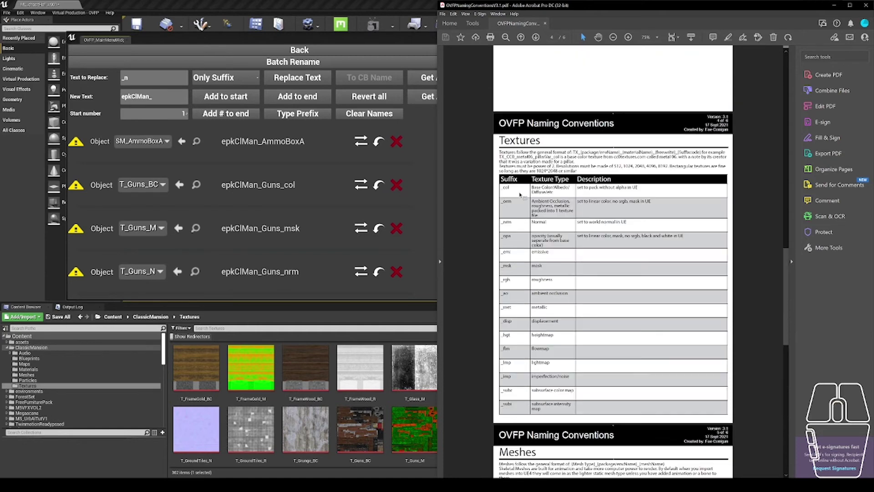
{"action": "key", "text": "alt+Tab"}
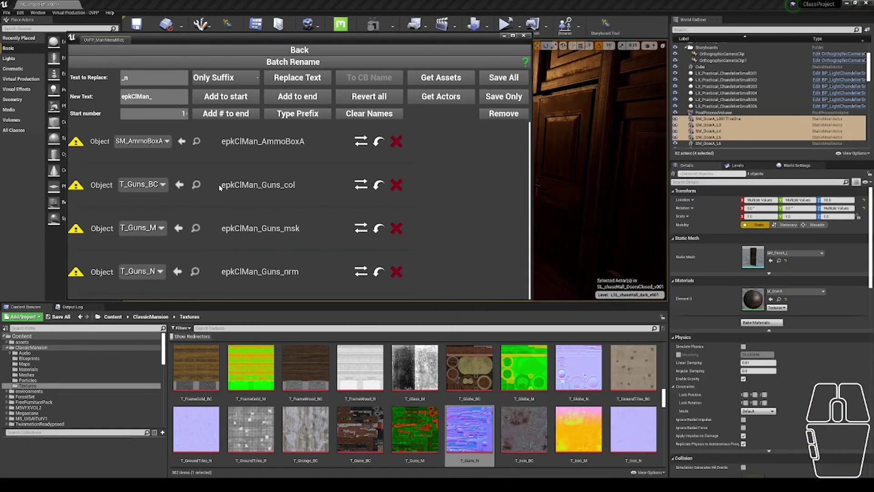
{"action": "type", "text": "TX"}
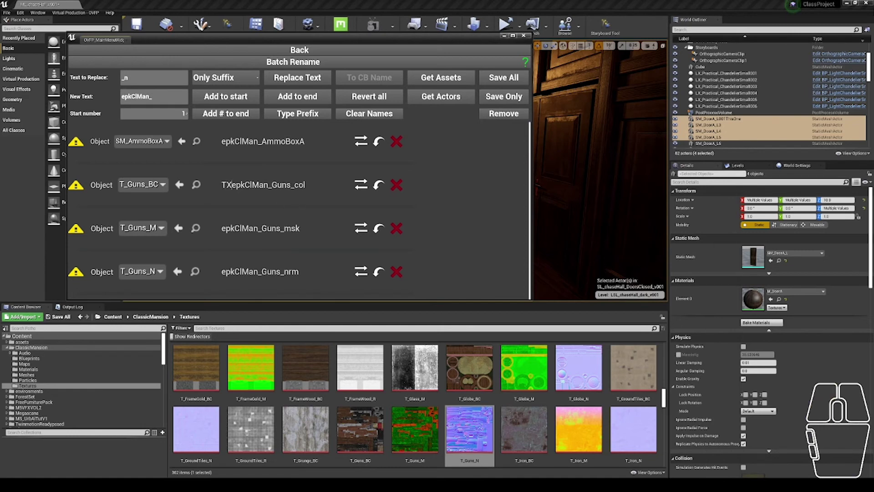
{"action": "type", "text": "_"}
{"action": "key", "text": "BackSpace"}
{"action": "key", "text": "BackSpace"}
{"action": "key", "text": "BackSpace"}
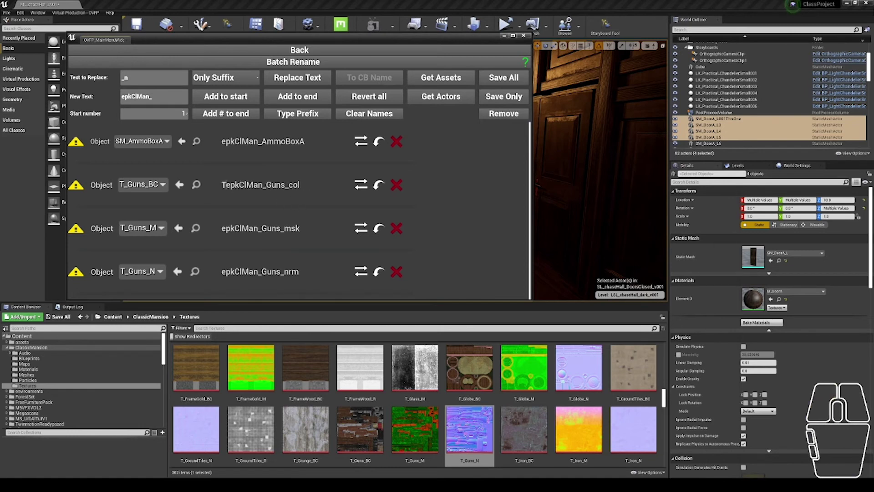
Apply type prefixes, giving TX_epkClMan_Guns names, and delete the SM_ prefix from the AmmoBoxA name.
{"action": "left_click", "coordinate": [299, 114]}
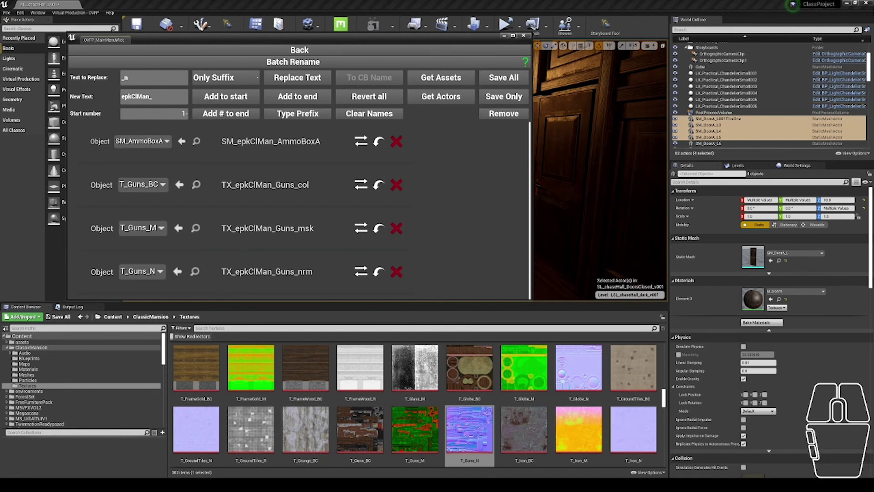
{"action": "left_click_drag", "start_coordinate": [222, 142], "coordinate": [232, 142]}
{"action": "key", "text": "BackSpace"}
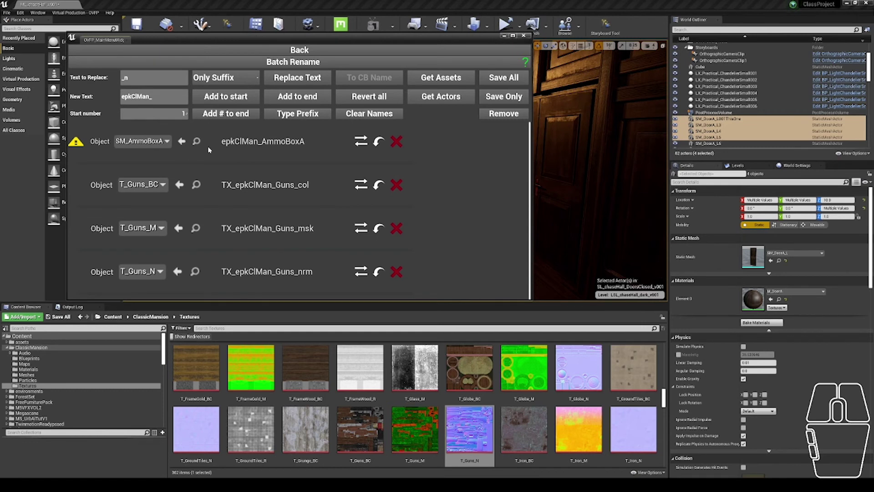
{"action": "mouse_move", "coordinate": [79, 145]}
Rename T_Guns_BC to TX_epkClMan_Guns_col, locate it, and remove its row.
{"action": "left_click", "coordinate": [364, 188]}
{"action": "left_click", "coordinate": [202, 186]}
{"action": "mouse_move", "coordinate": [417, 451]}
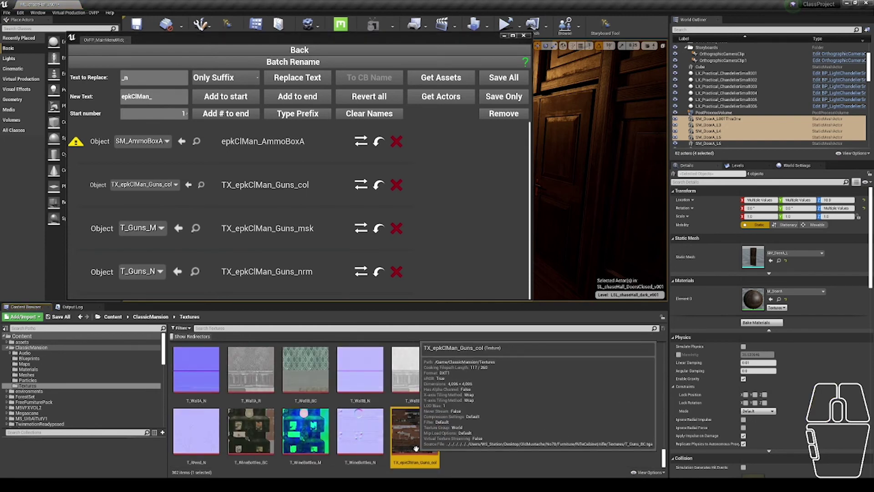
{"action": "left_click", "coordinate": [395, 185]}
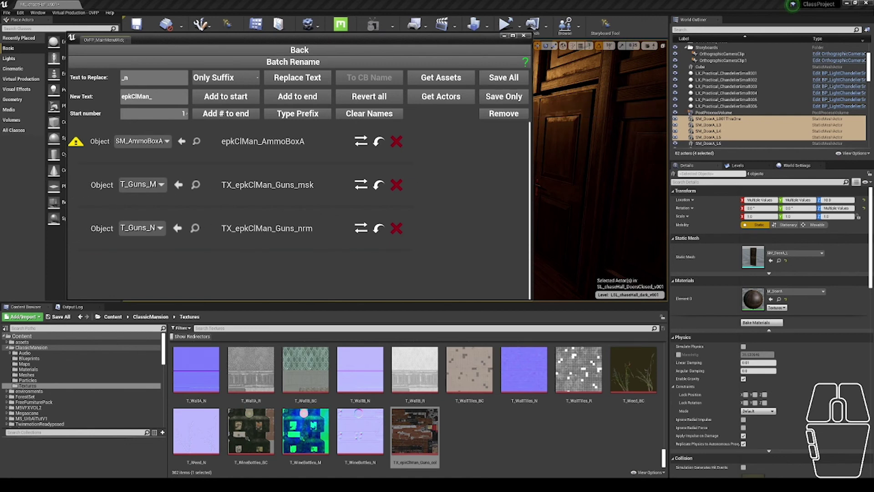
Save the _msk and _nrm textures, then re-add SM_ and save the AmmoBoxA mesh.
{"action": "left_click", "coordinate": [497, 102]}
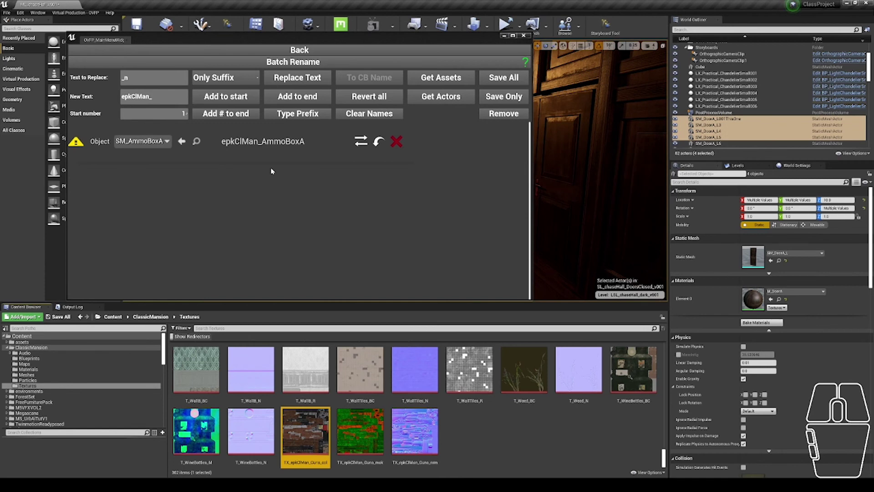
{"action": "left_click", "coordinate": [301, 116]}
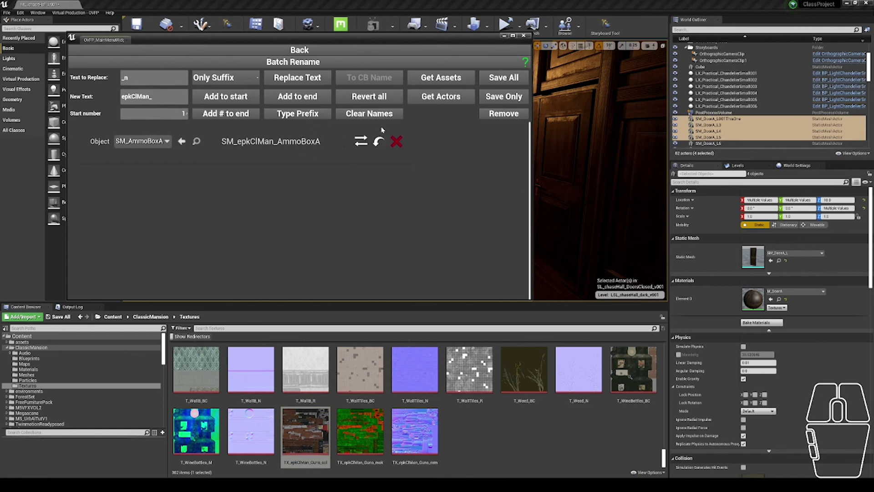
{"action": "left_click", "coordinate": [511, 98]}
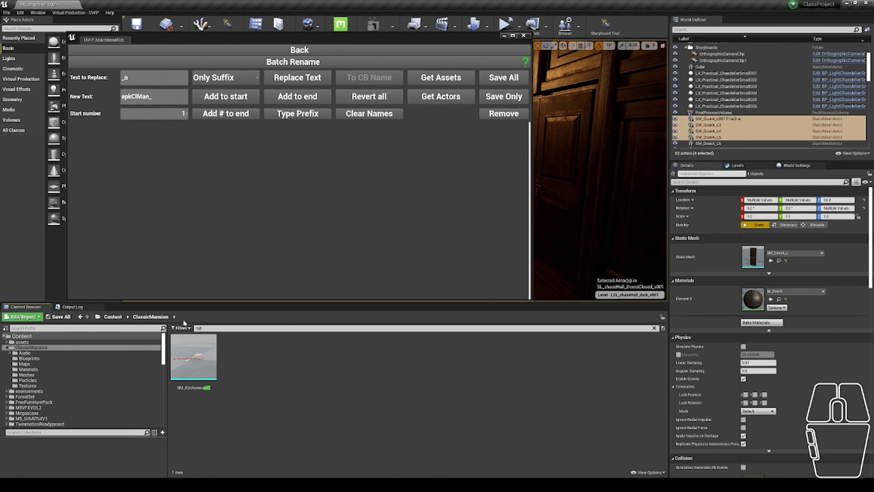
Clear the search, turn on Show Redirectors, and search ClassicMansion for 'red'.
{"action": "key", "text": "Escape"}
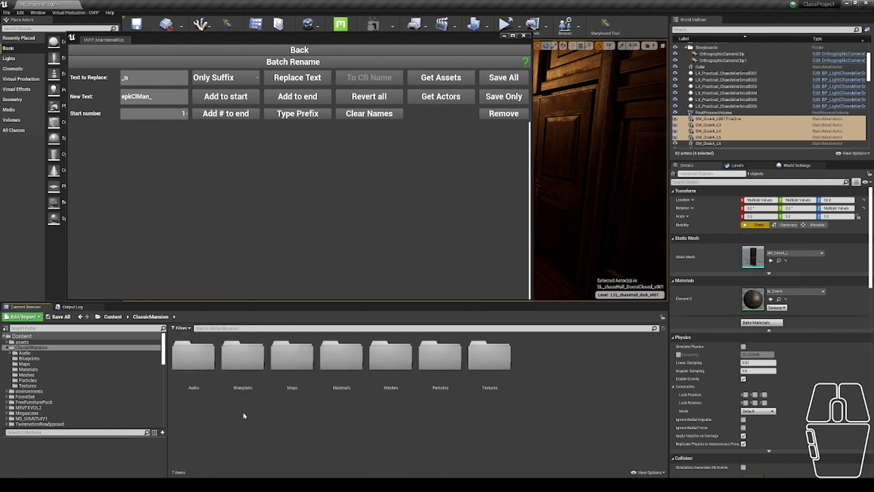
{"action": "left_click", "coordinate": [188, 328]}
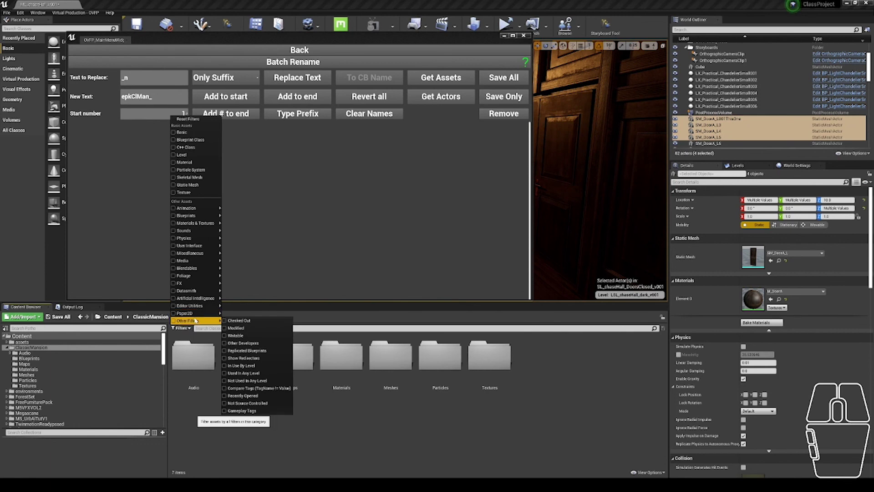
{"action": "left_click", "coordinate": [261, 359]}
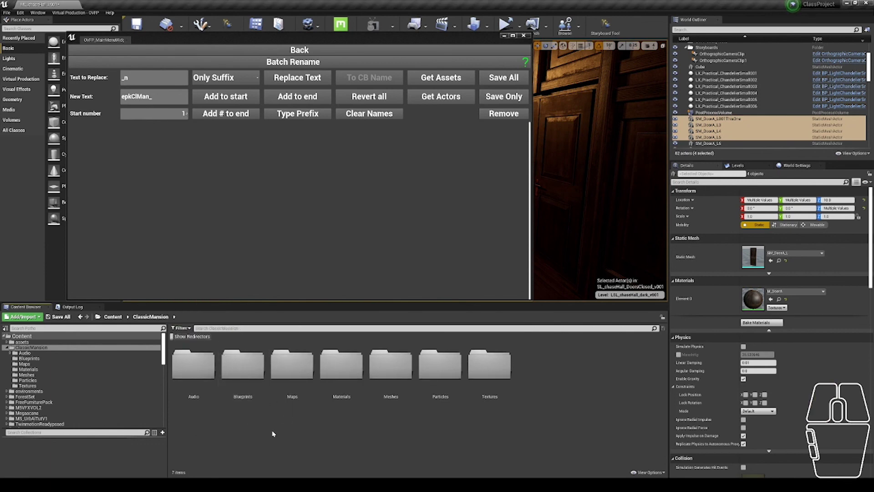
{"action": "left_click", "coordinate": [226, 328]}
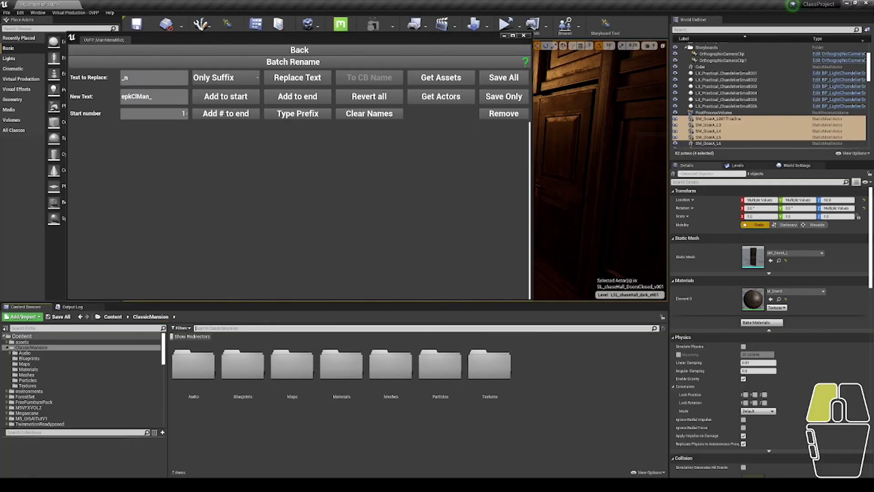
{"action": "type", "text": "red"}
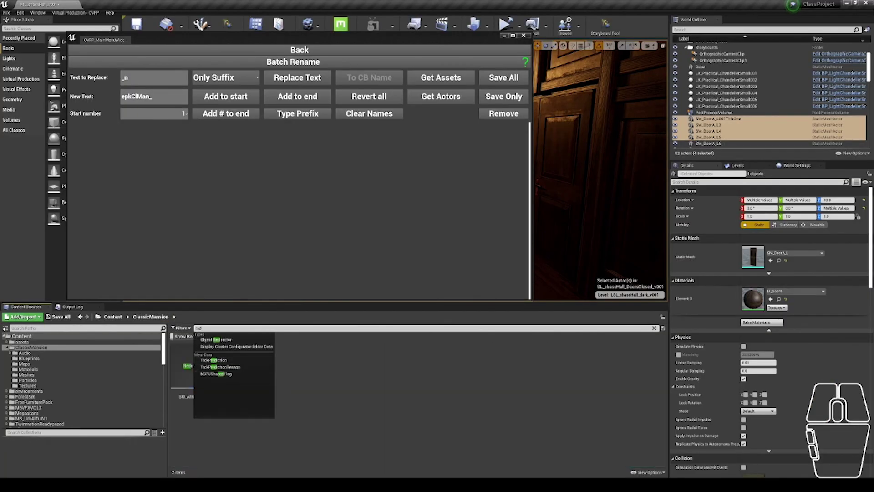
{"action": "left_click", "coordinate": [357, 378]}
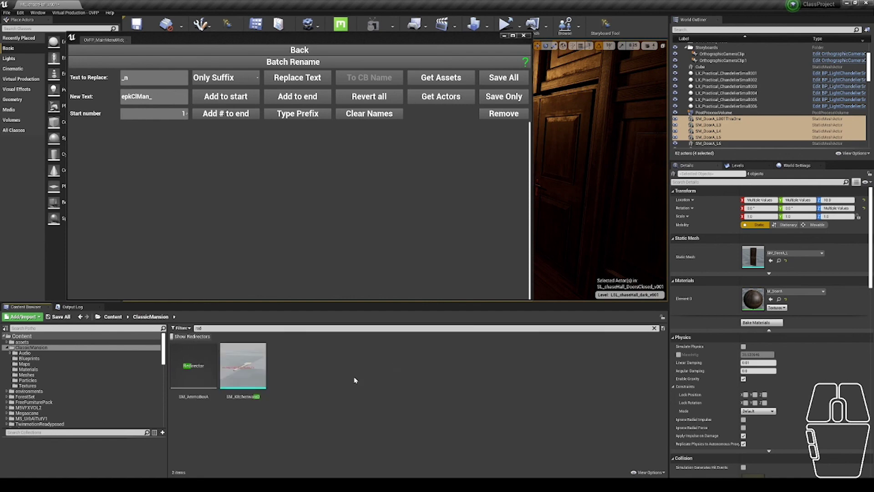
Fix up redirectors in the ClassicMansion folder to remove the SM_AmmoBoxA redirector.
{"action": "left_click", "coordinate": [205, 376]}
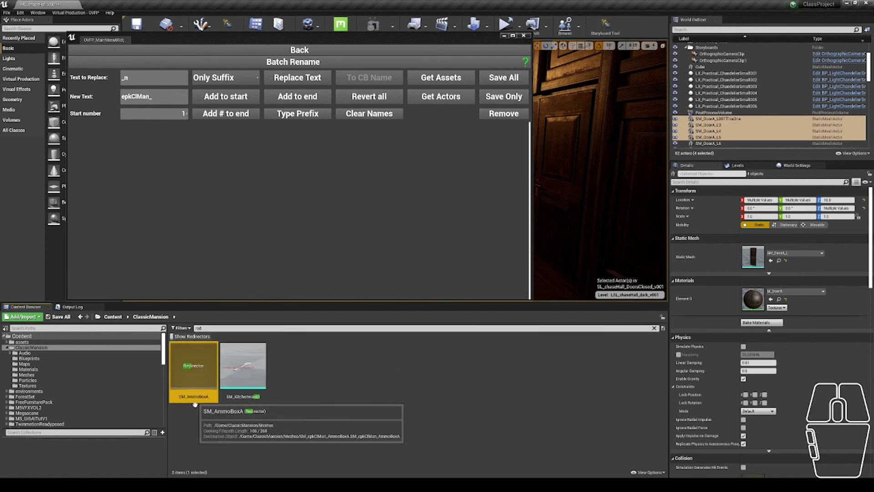
{"action": "right_click", "coordinate": [206, 376]}
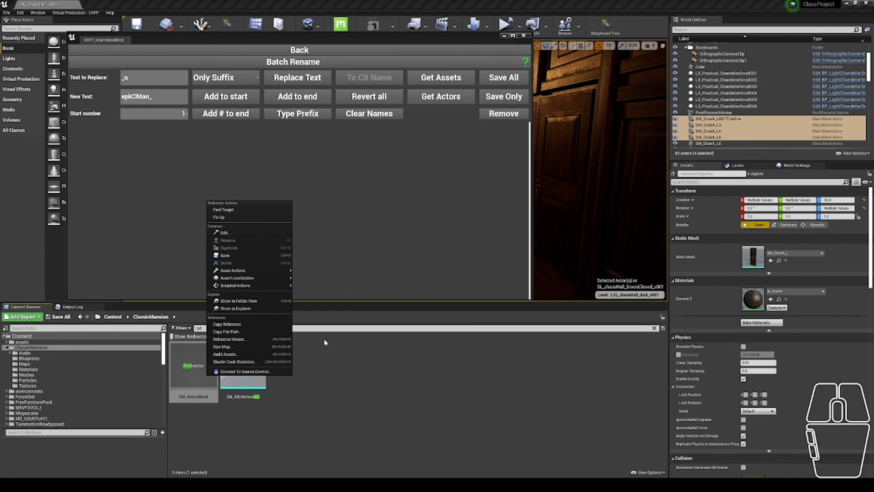
{"action": "left_click", "coordinate": [329, 364]}
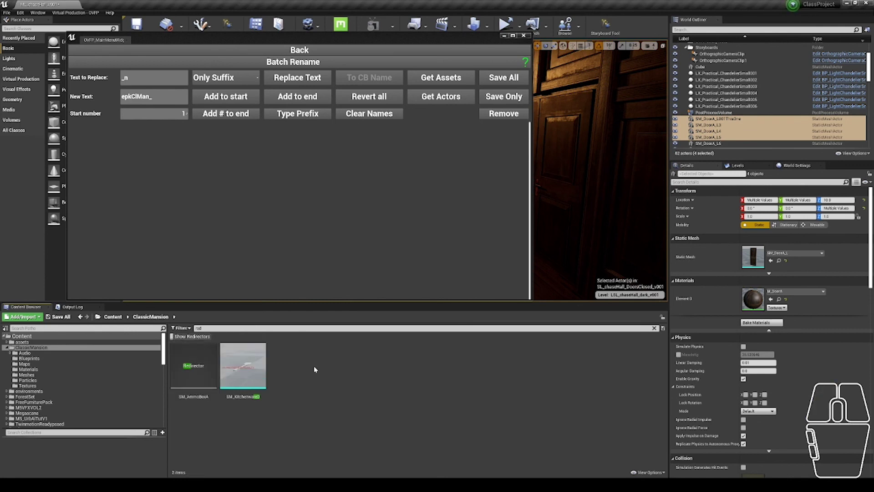
{"action": "right_click", "coordinate": [45, 350]}
{"action": "left_click", "coordinate": [33, 350]}
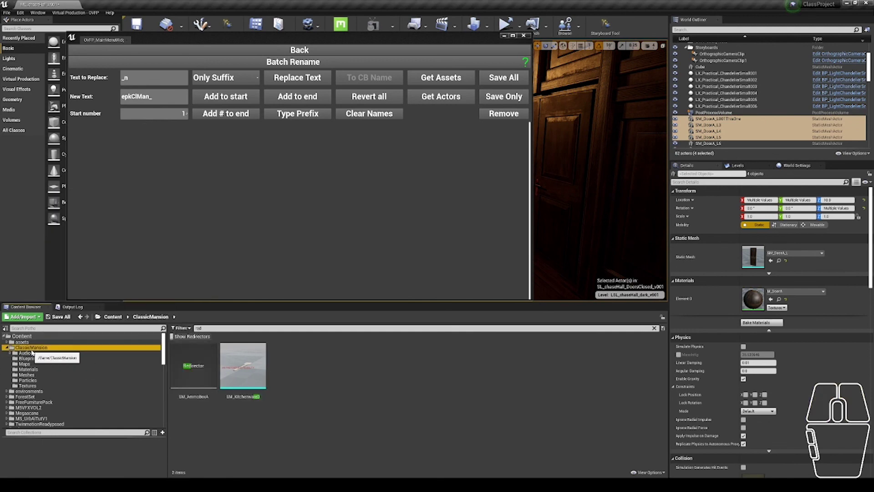
{"action": "right_click", "coordinate": [33, 350]}
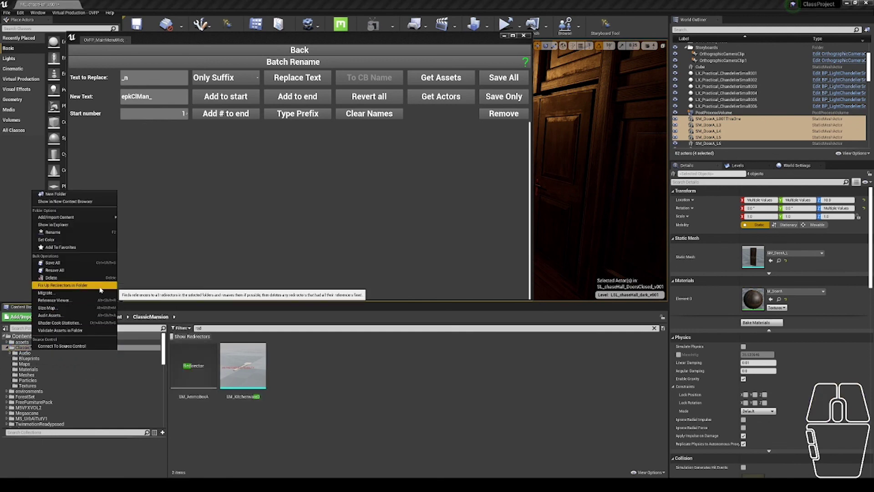
{"action": "left_click", "coordinate": [82, 286]}
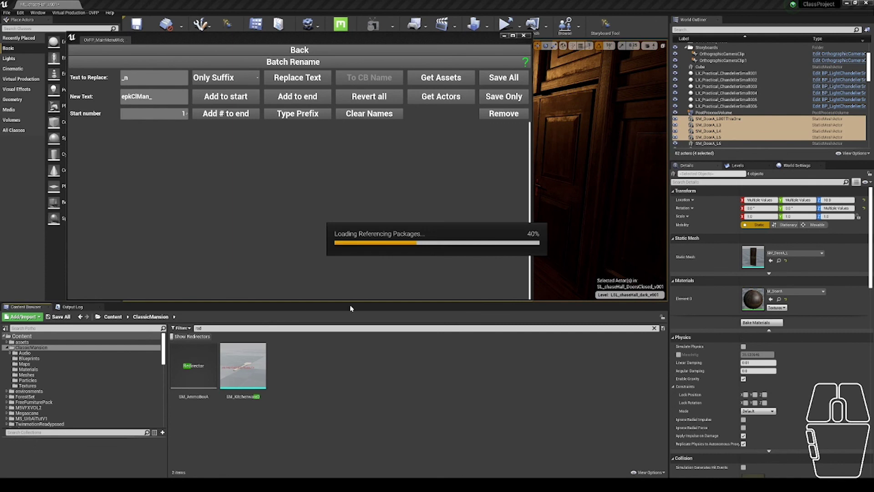
Save all three modified levels with Save Selected.
{"action": "left_click", "coordinate": [64, 318]}
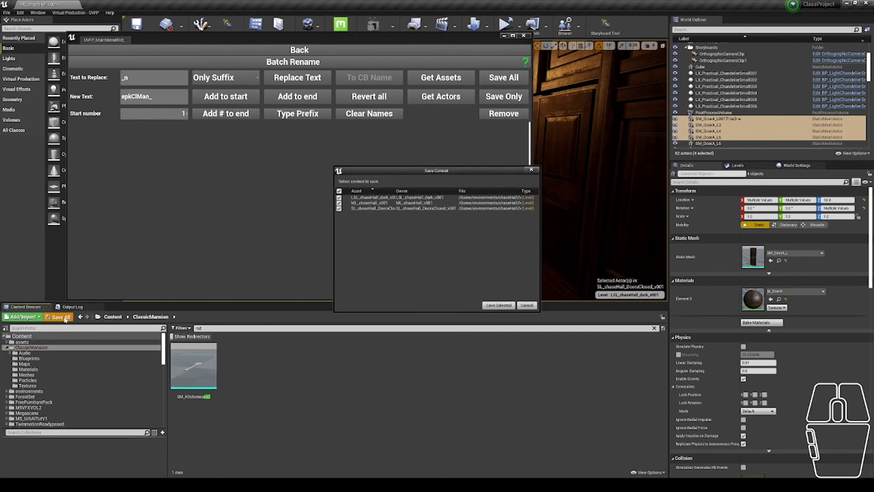
{"action": "key", "text": "Return"}
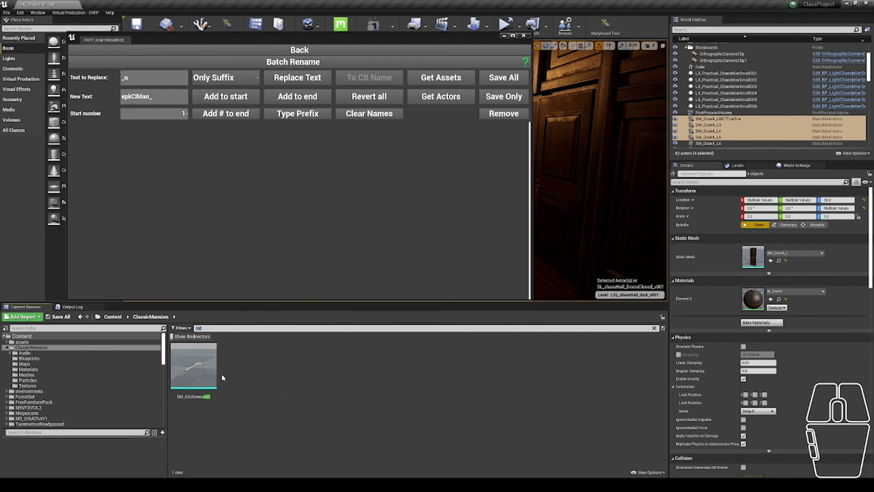
{"action": "left_click", "coordinate": [196, 328]}
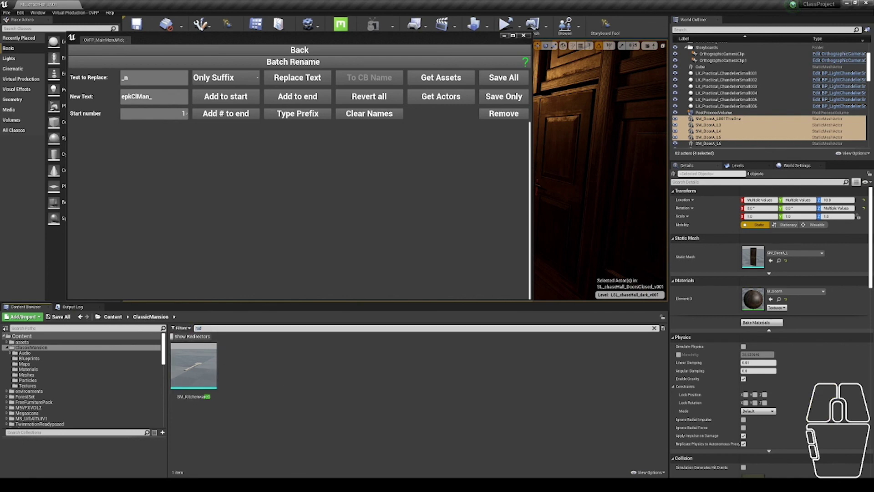